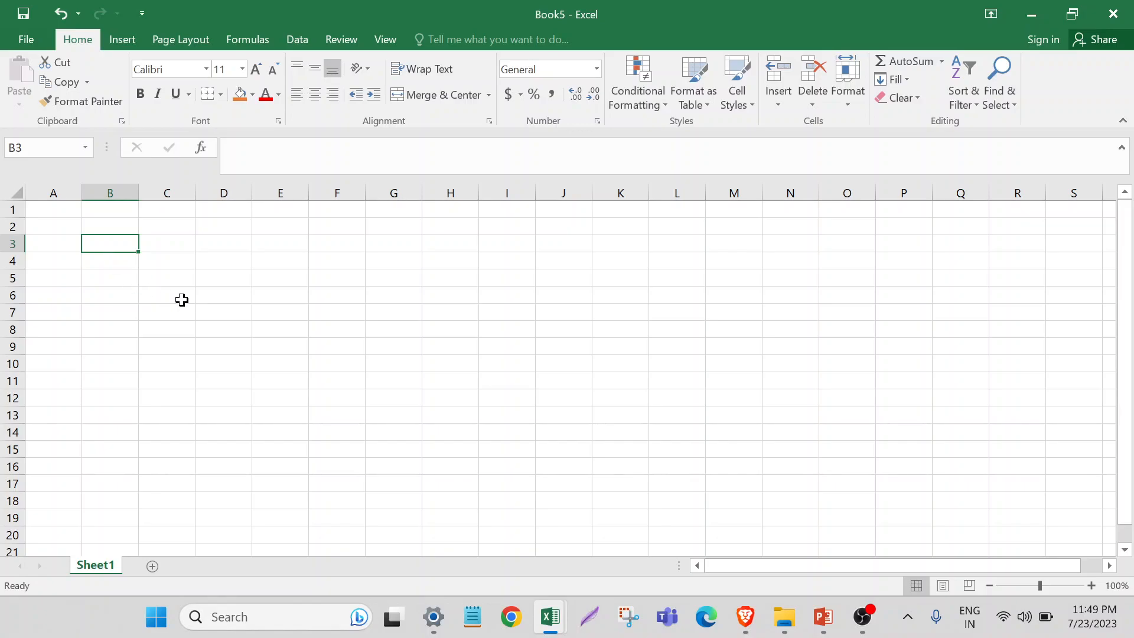
- Enter JANUARY in cell C3 and FEBRUARY in cell C4
key("Down")
key("Up")
key("Right")
type("JAA")
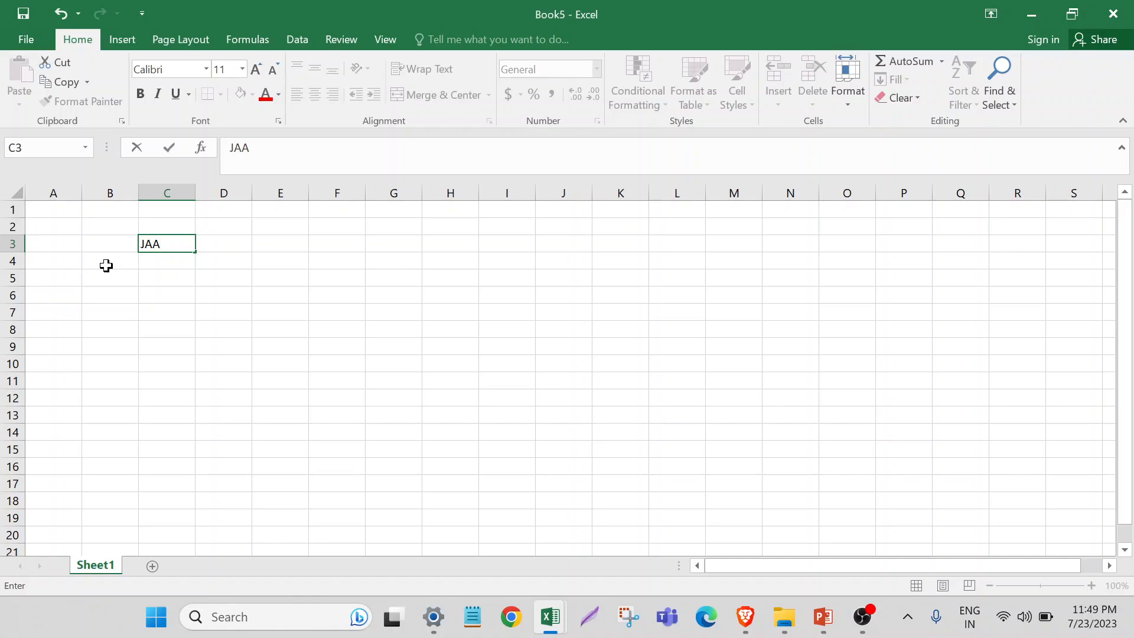
key("BackSpace")
type("NA")
key("BackSpace")
key("BackSpace")
type("NUARY")
key("Return")
type("FEBRUARY")
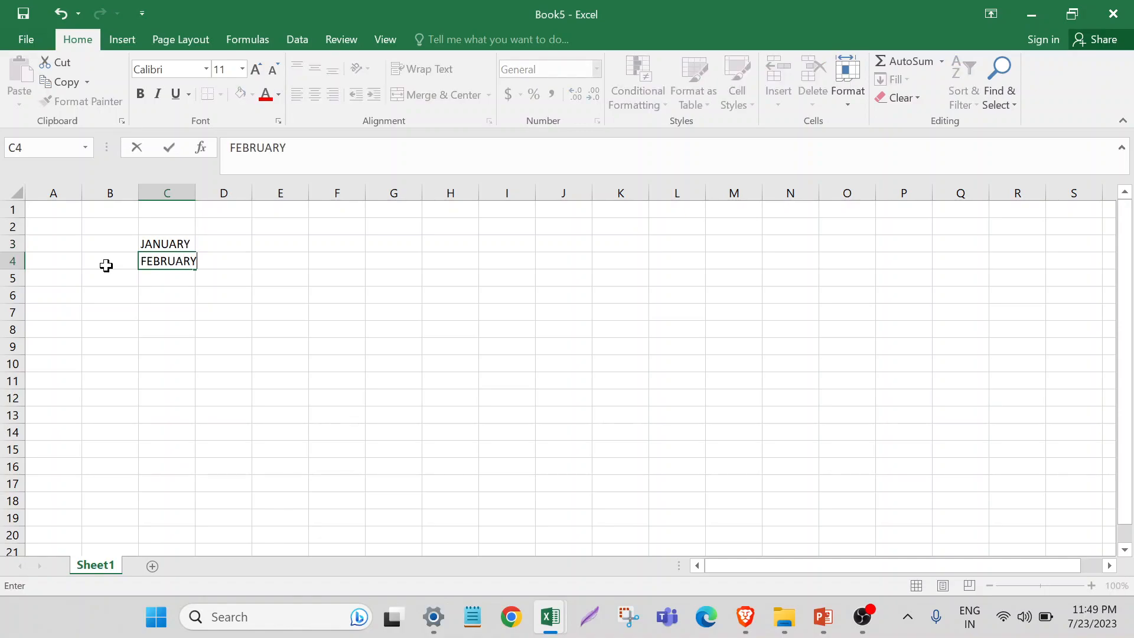
key("Return")
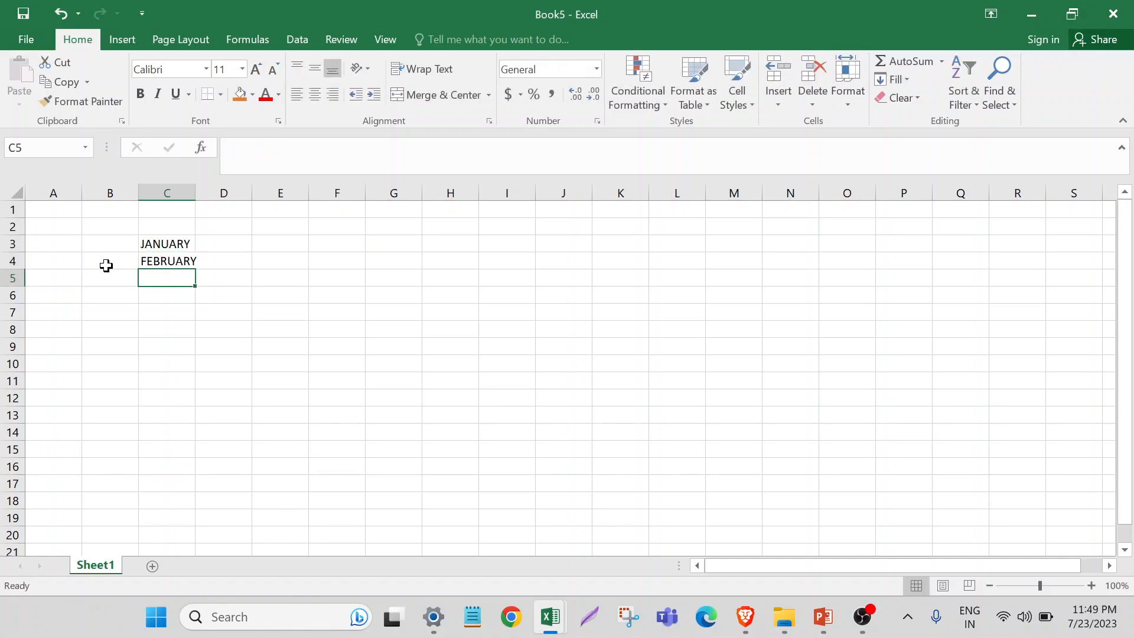
- Extend the JANUARY and FEBRUARY entries as a series down to DECEMBER in cell C14
left_click_drag(145, 245, 155, 256)
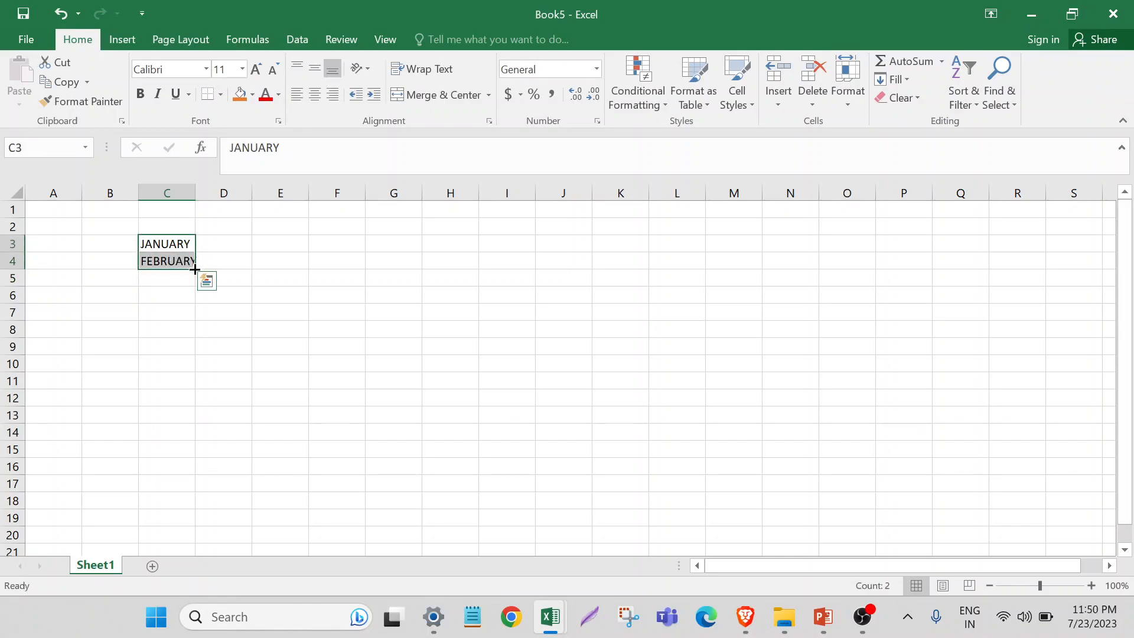
left_click_drag(197, 268, 188, 445)
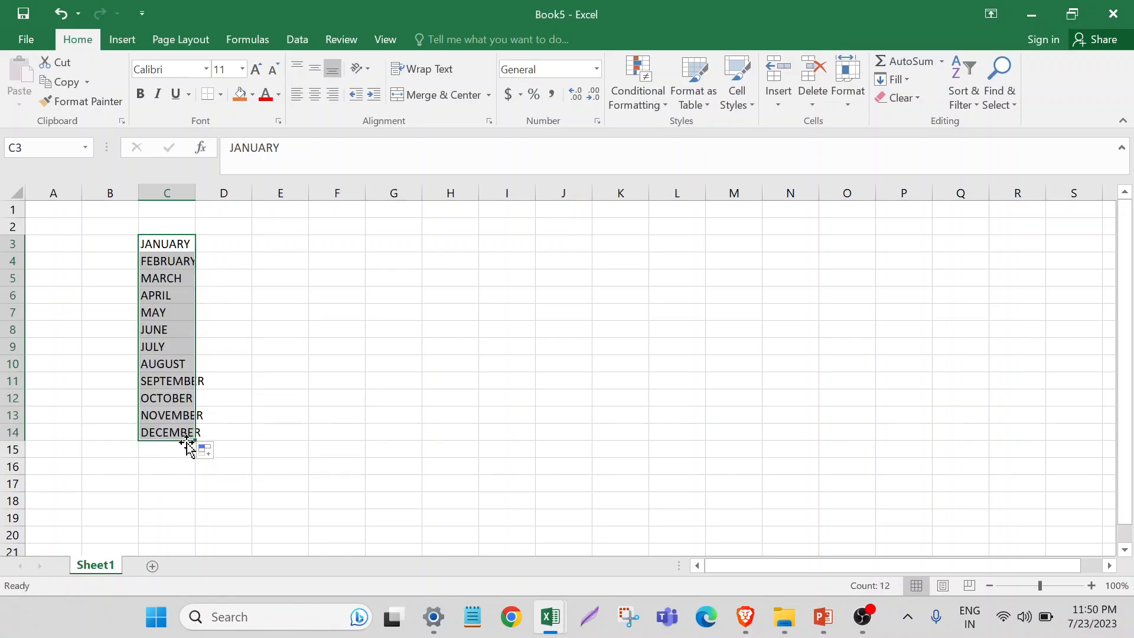
left_click(235, 351)
- Widen column C so every month name fits, and select the month list C3:C14
left_click_drag(177, 243, 184, 426)
left_click_drag(196, 189, 261, 189)
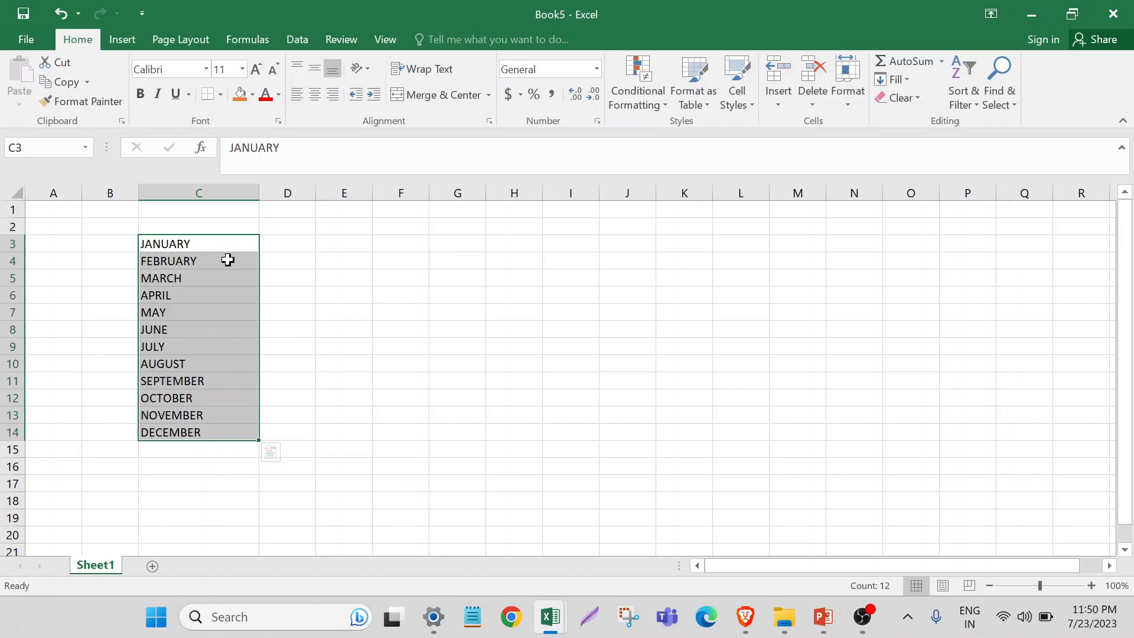
left_click_drag(203, 240, 222, 432)
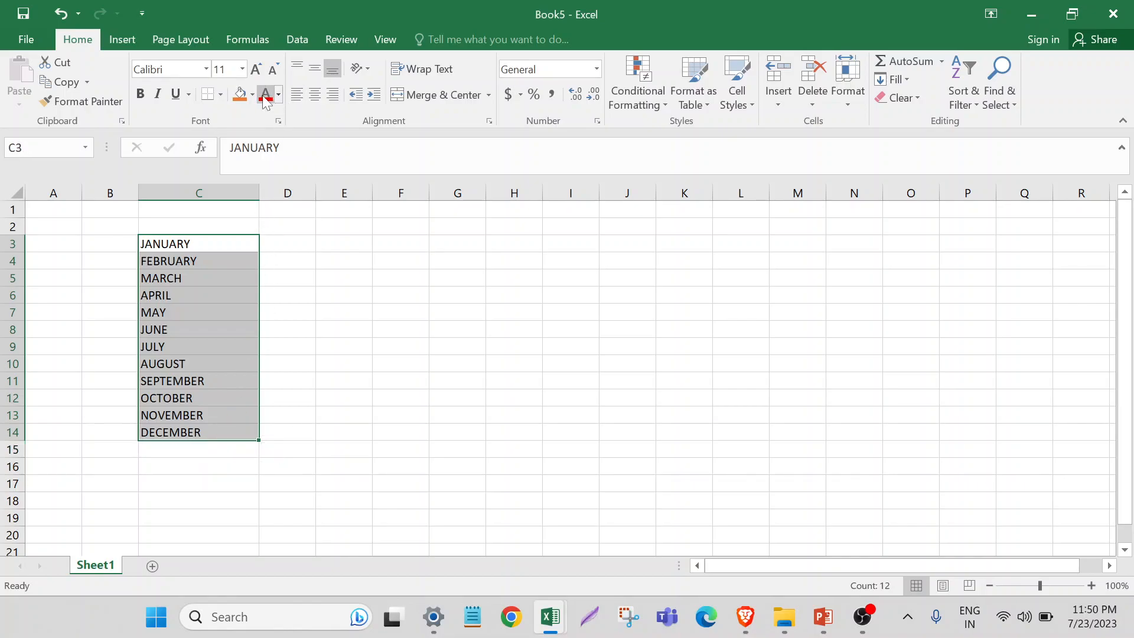
- Select individual month cells such as C3, C8 and C12 to examine their cell addresses and contents
left_click(199, 246)
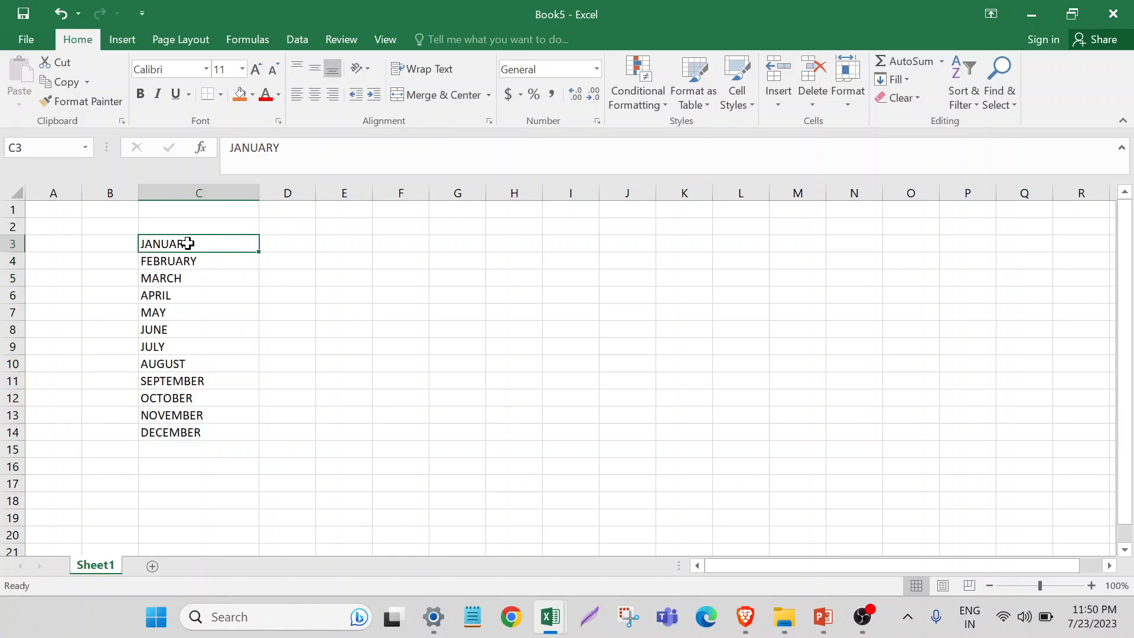
left_click(198, 309)
left_click(194, 246)
left_click(17, 147)
left_click(201, 323)
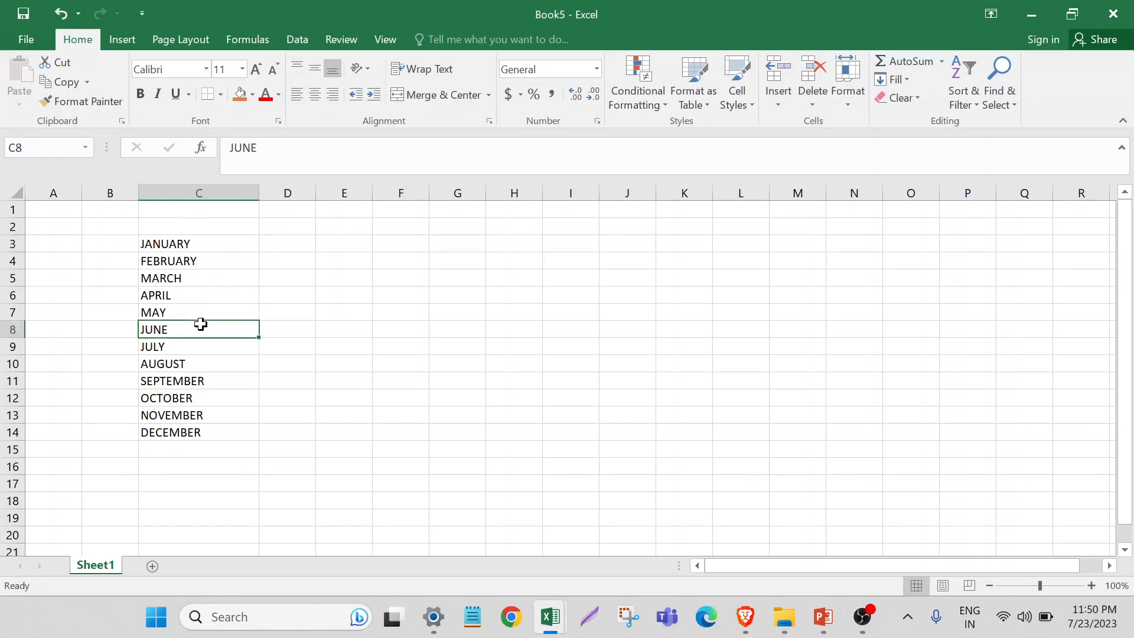
left_click(202, 394)
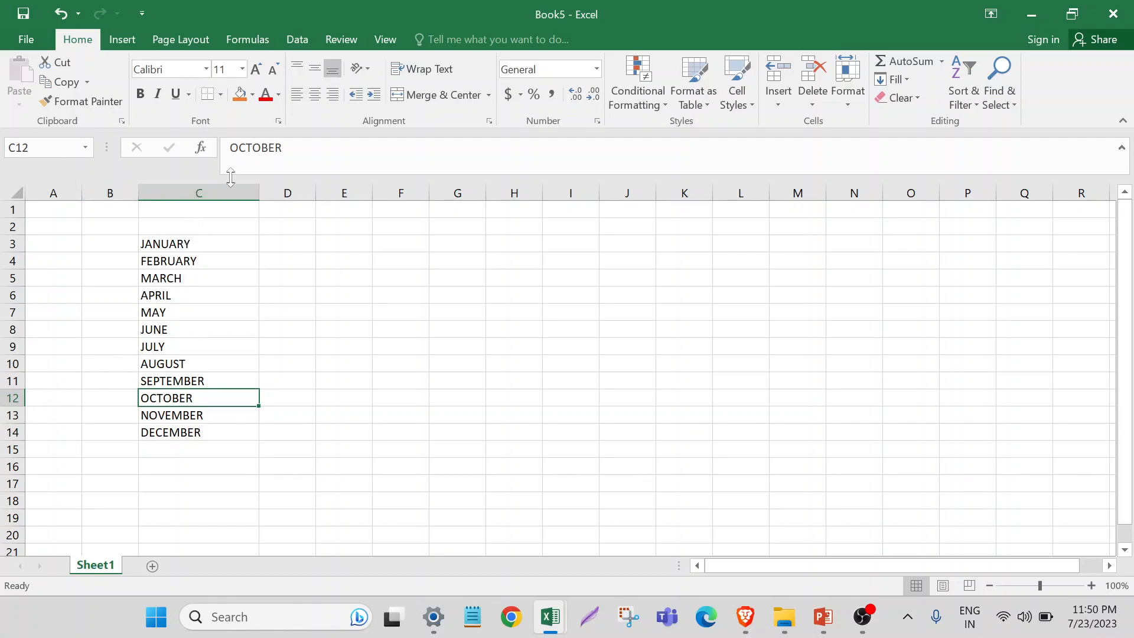
left_click(210, 447)
- Select several empty cells, including I10, J7, K8 and G8, and the JANUARY cell to compare their addresses
left_click(570, 364)
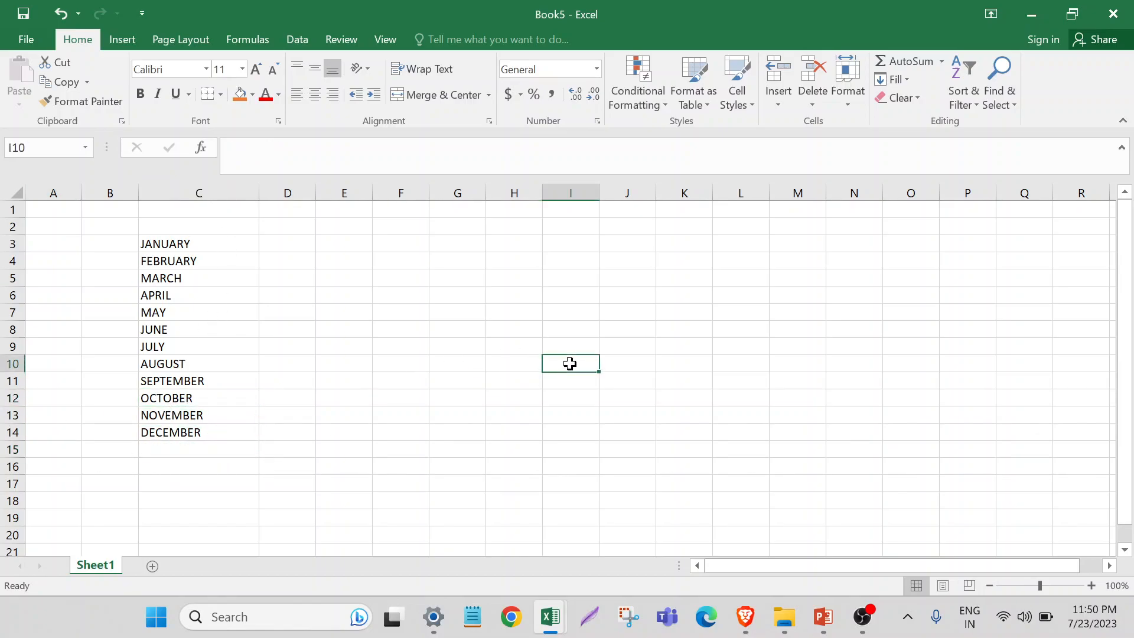
left_click(608, 304)
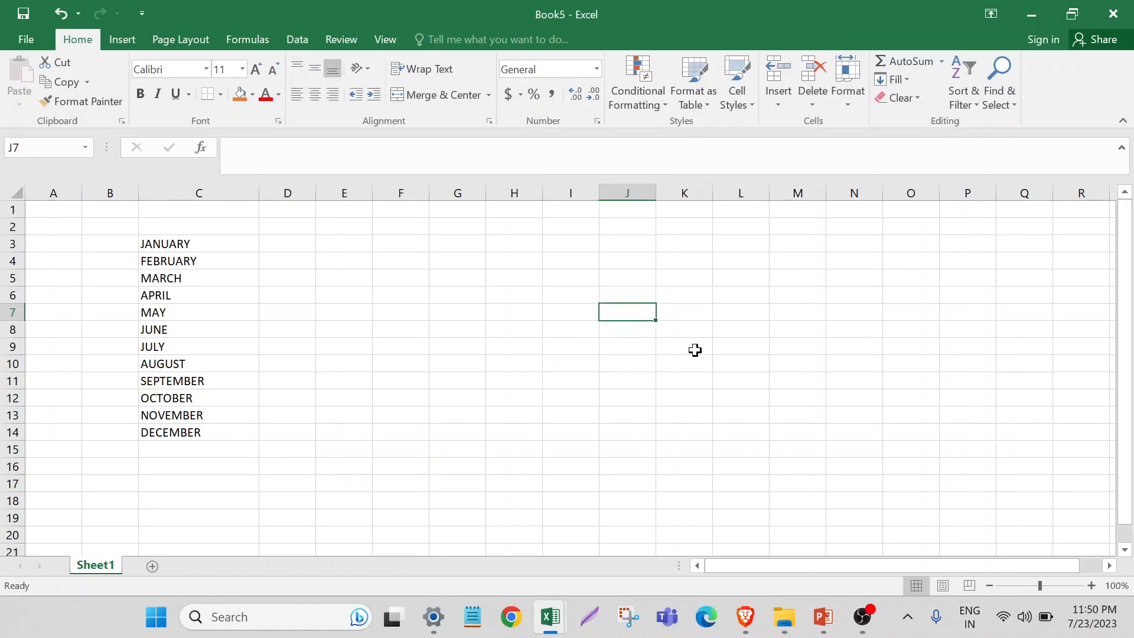
left_click(693, 349)
left_click(689, 329)
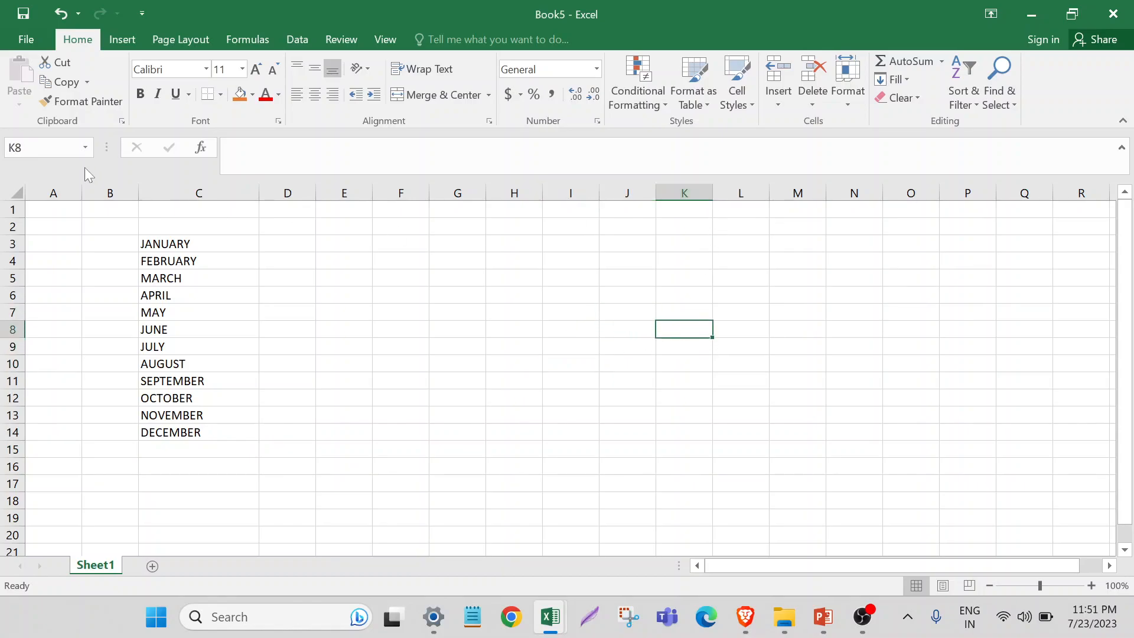
left_click(434, 329)
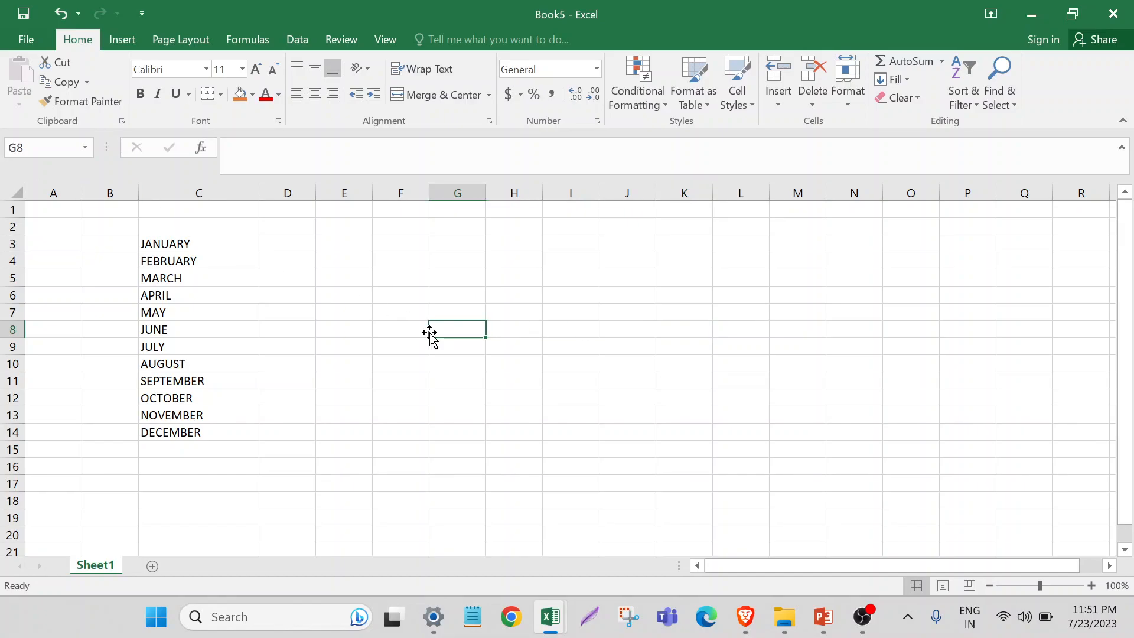
left_click(192, 244)
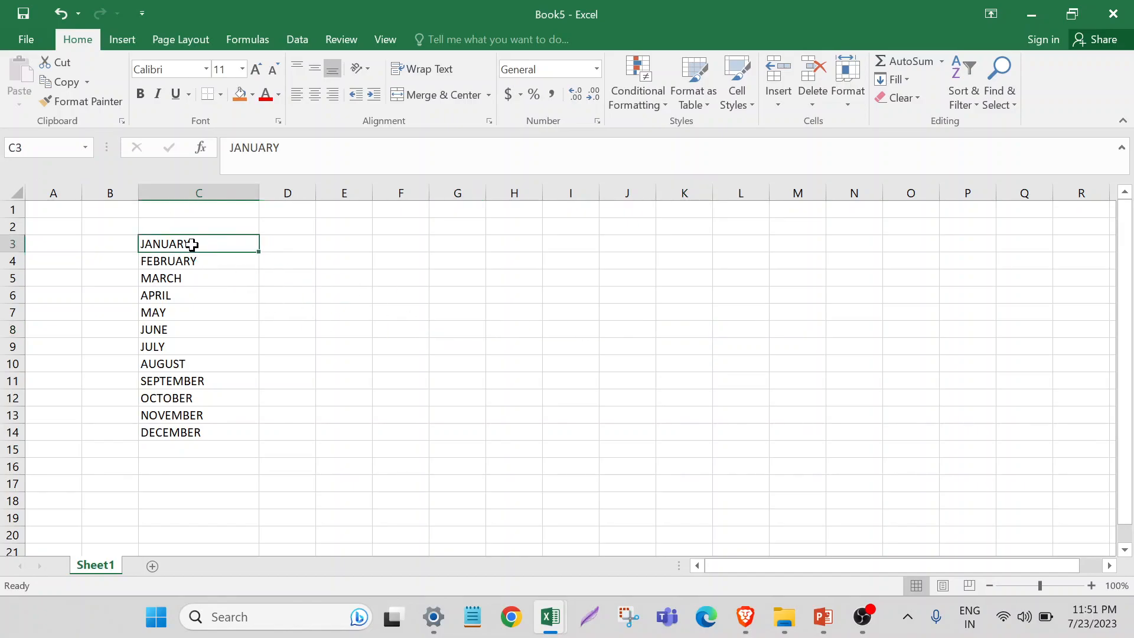
left_click(402, 365)
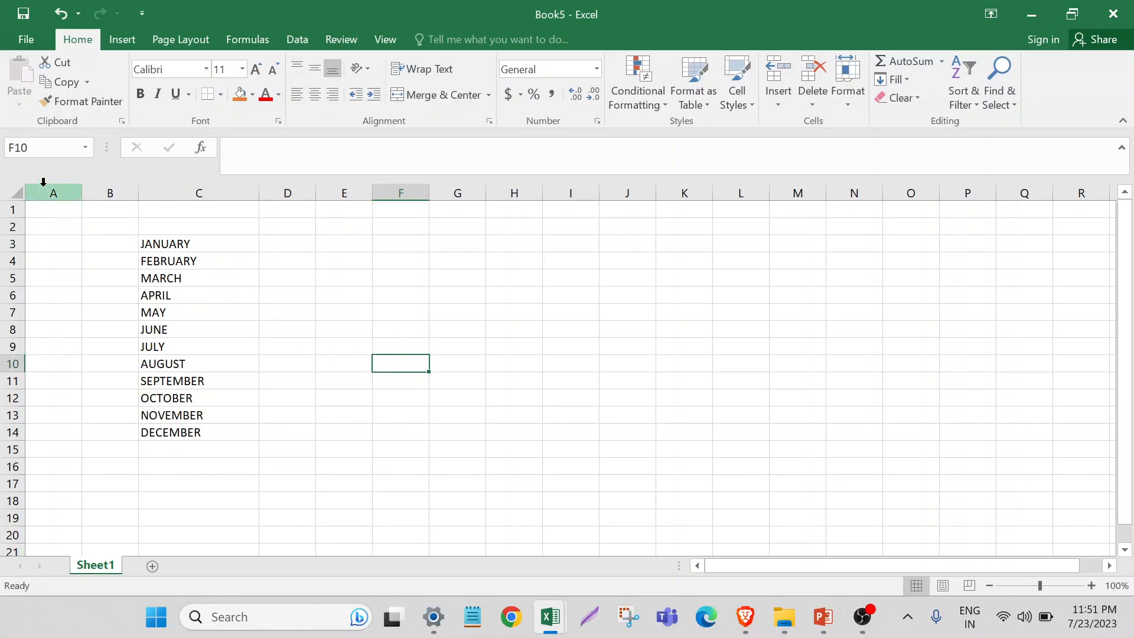
- Go directly to cell A1 by entering its reference, and select the JUNE cell C8
left_click(20, 147)
type("A1")
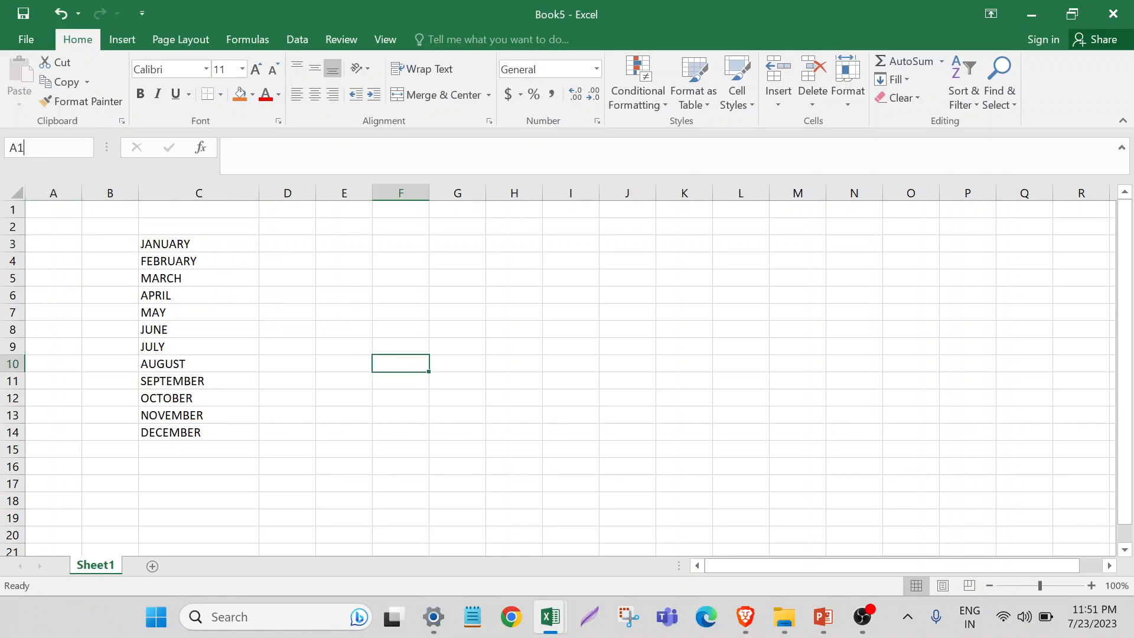
key("Return")
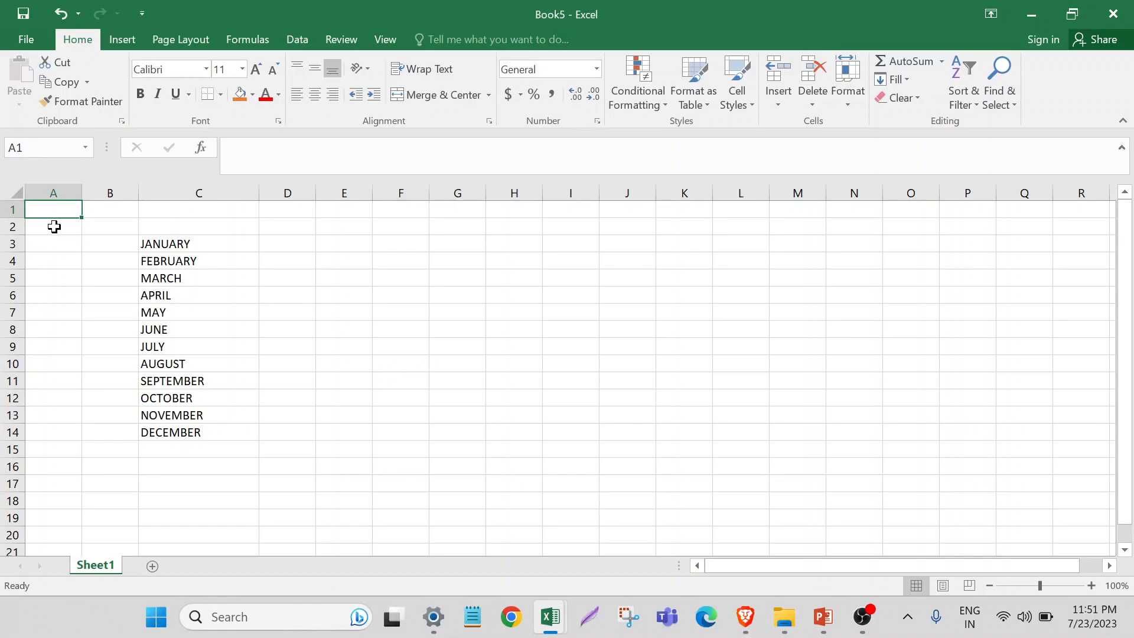
left_click(229, 324)
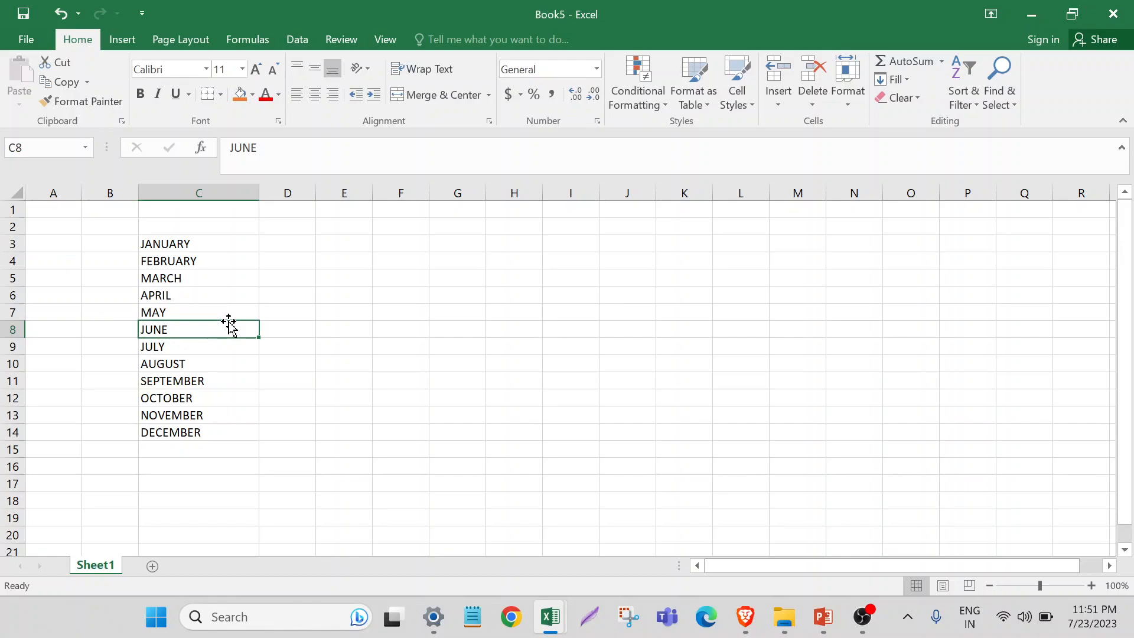
- Starting from A1, move the active cell one cell at a time to I1, I6, F6 and F1
left_click(66, 210)
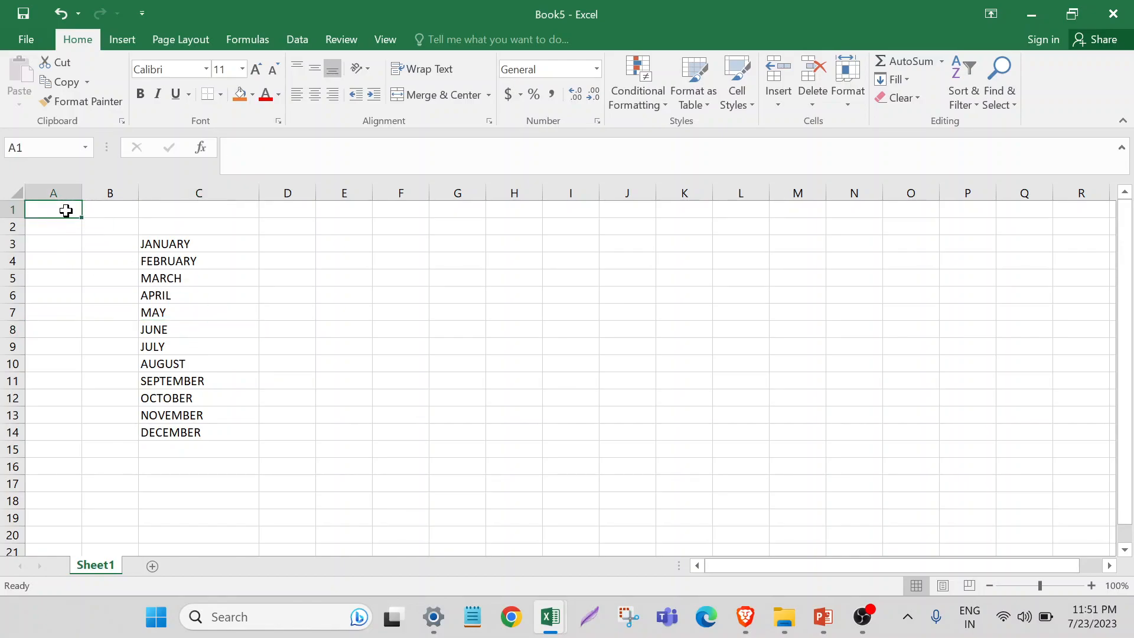
key("Right")
key("Right")
key("Right")
key("Right")
key("Right")
key("Right")
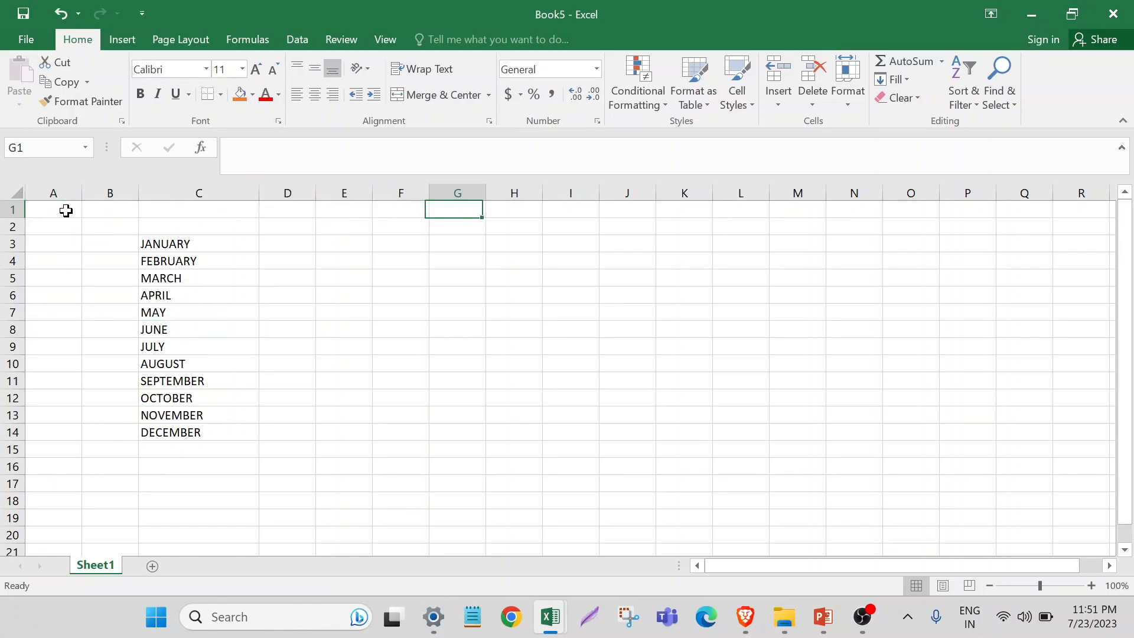
key("Right")
key("Right")
key("Down")
key("Down")
key("Down")
key("Down")
key("Down")
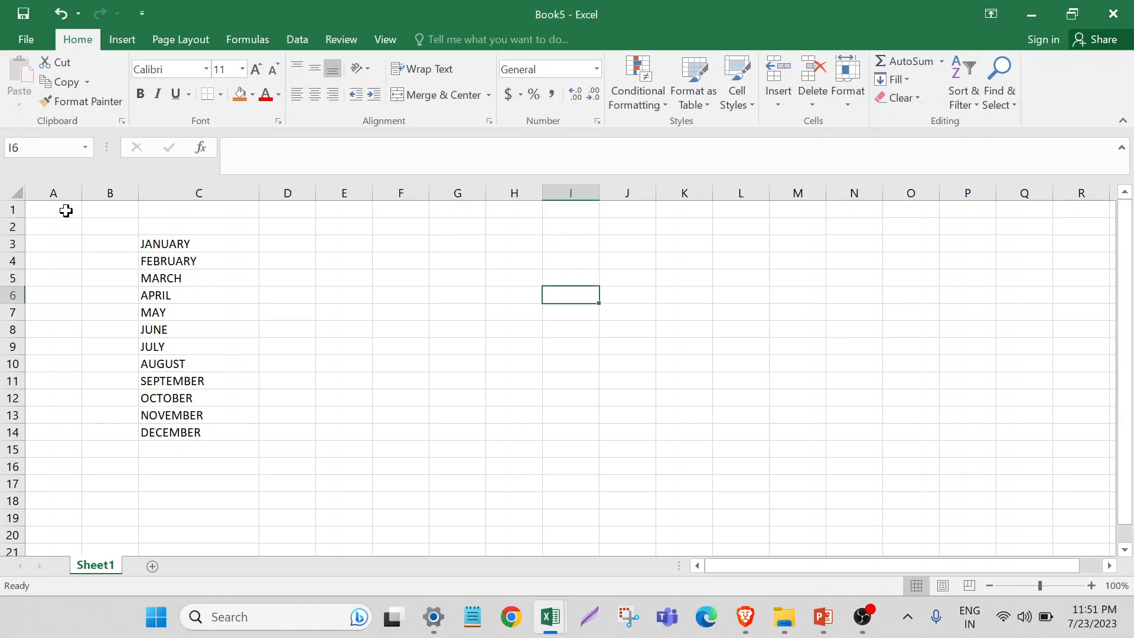
key("Left")
key("Left")
key("Left")
key("Up")
key("Up")
key("Up")
key("Up")
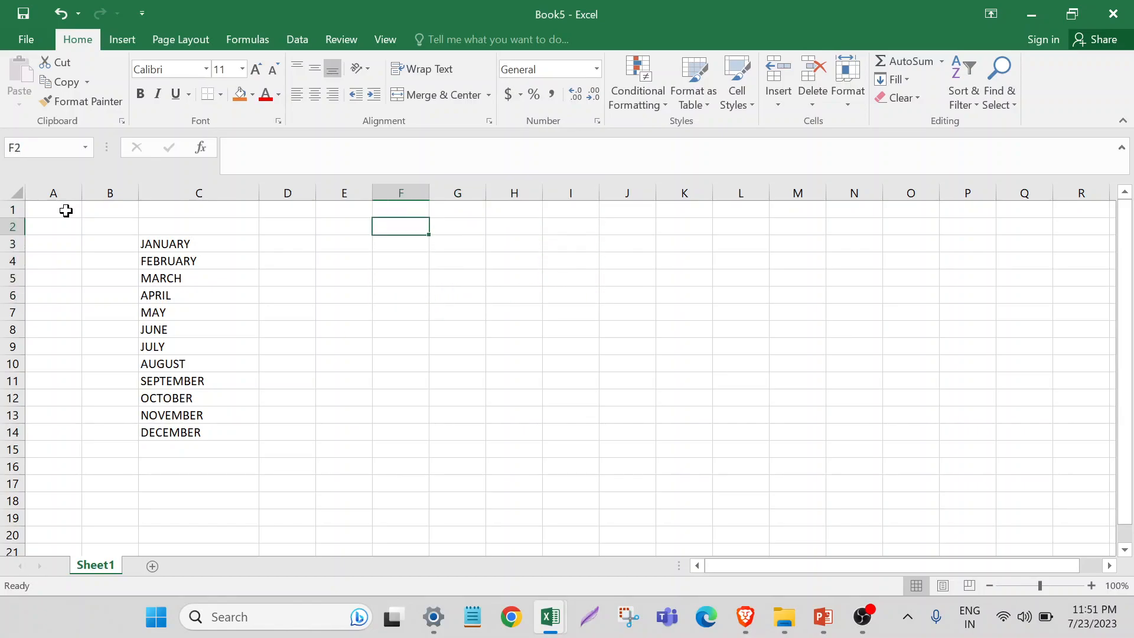
key("Up")
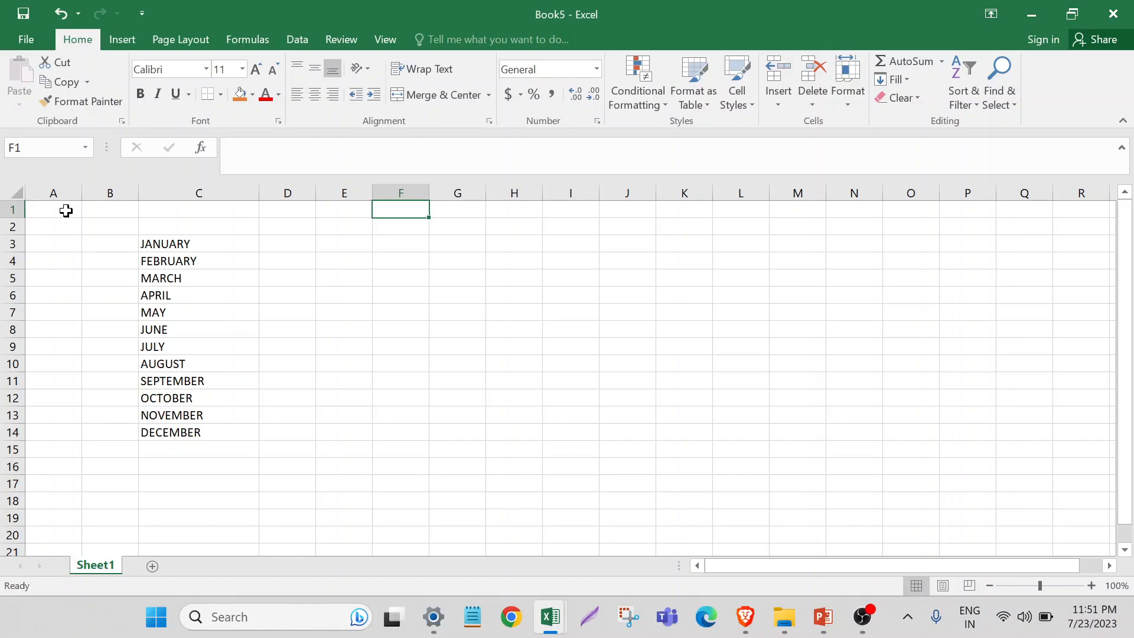
- Jump the active cell around the sheet's outer edges, from XFD1 to XFD1048576, A1048576 and back to A1
key("ctrl+Right")
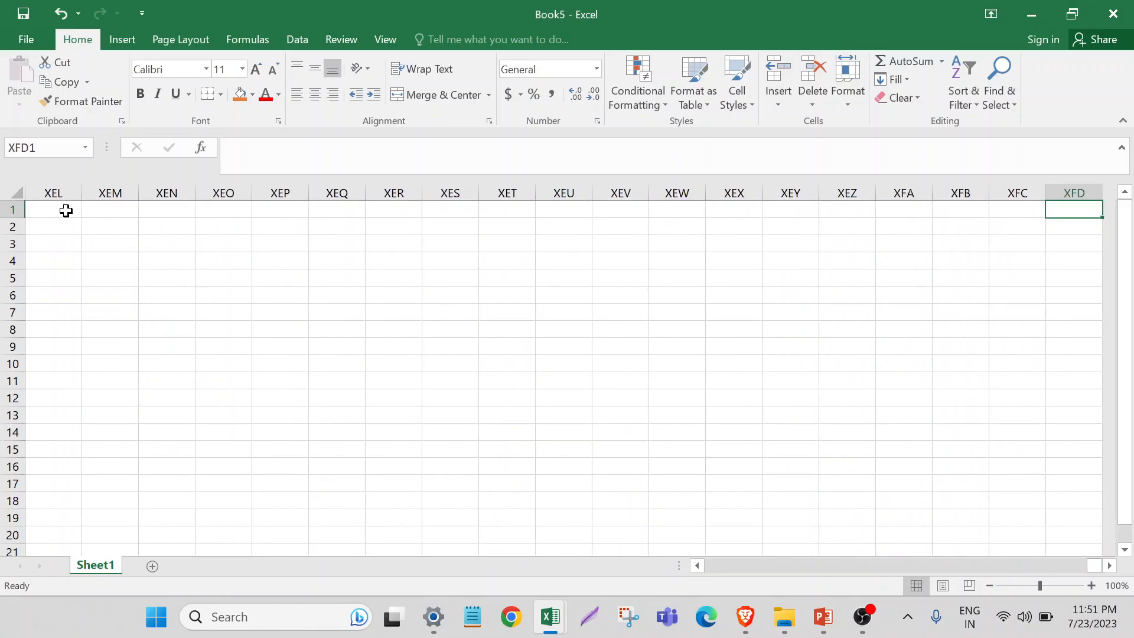
key("ctrl+Down")
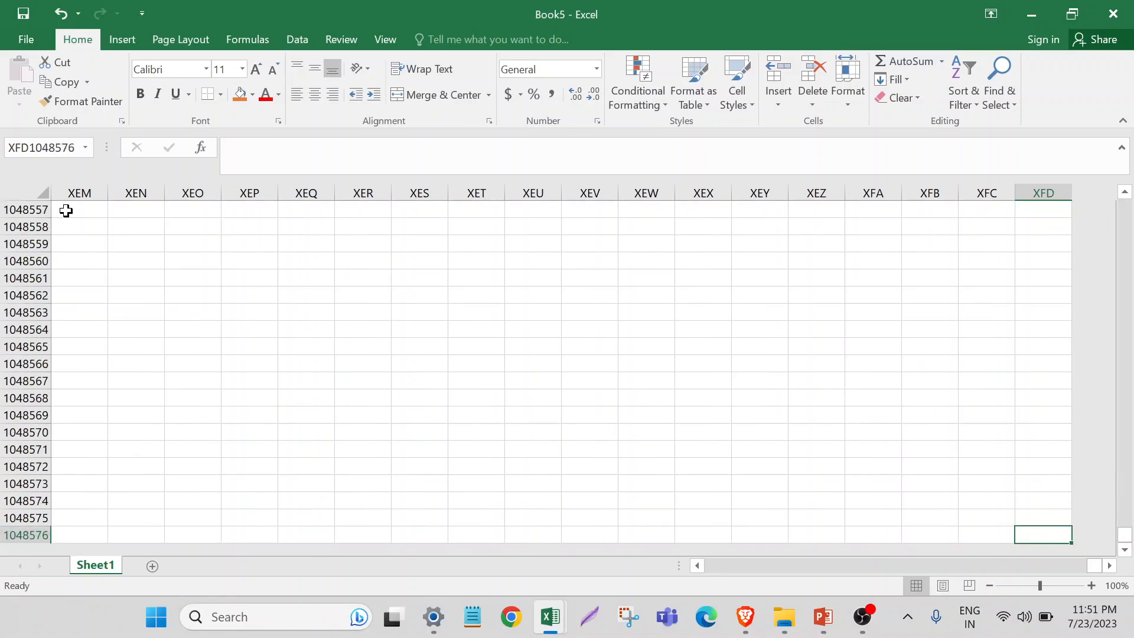
key("ctrl+Left")
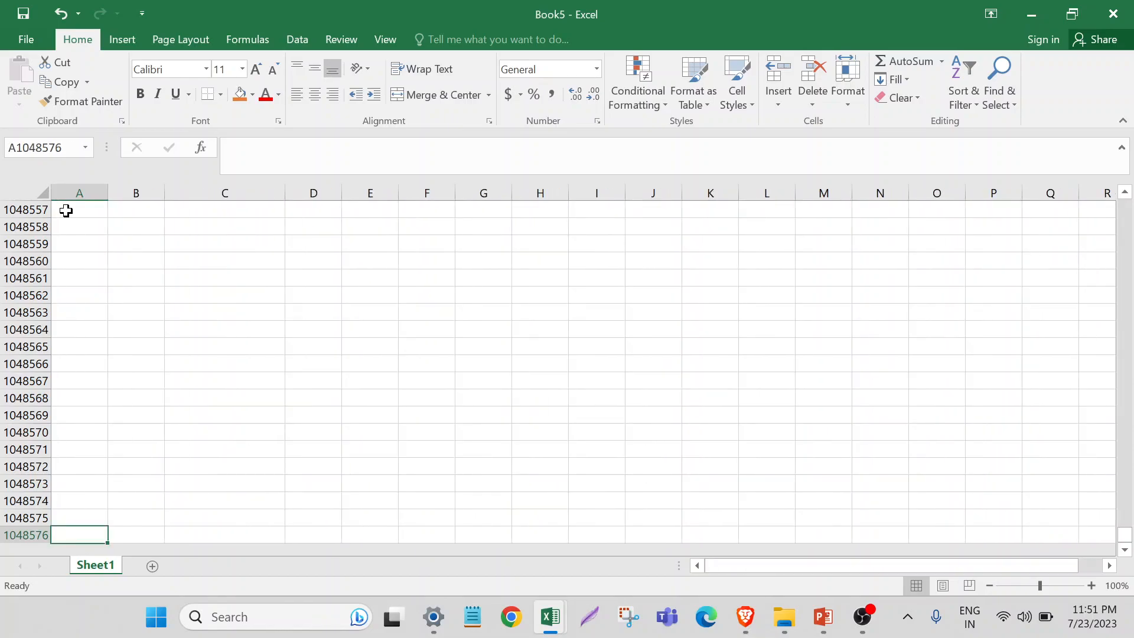
key("ctrl+Up")
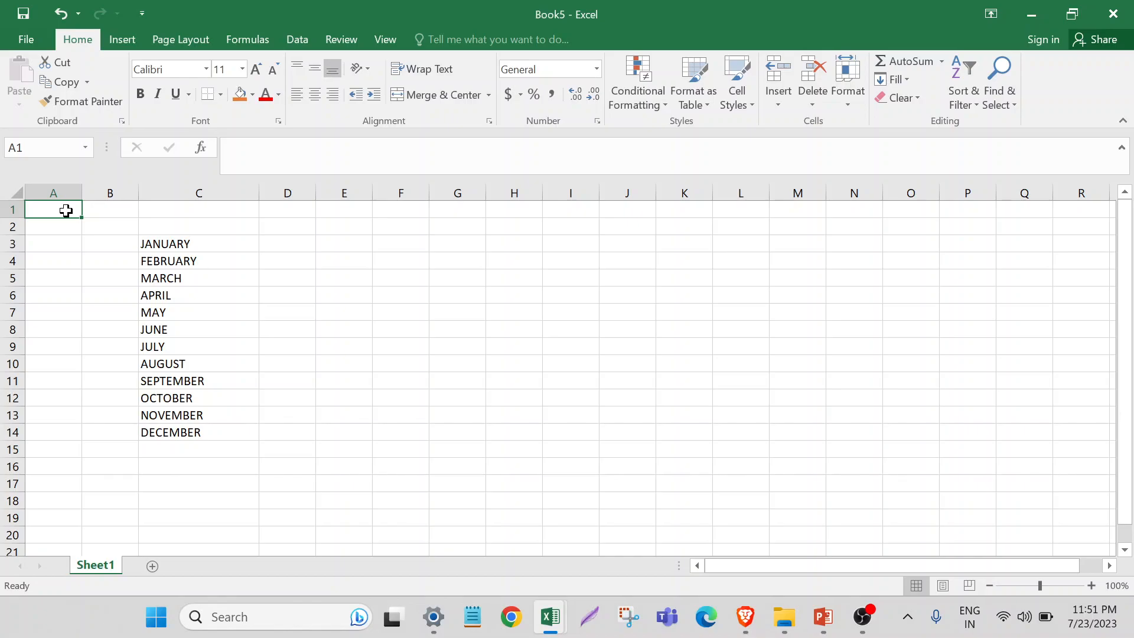
- Copy JANUARY from cell C3 and paste it into cell E3
left_click(303, 330)
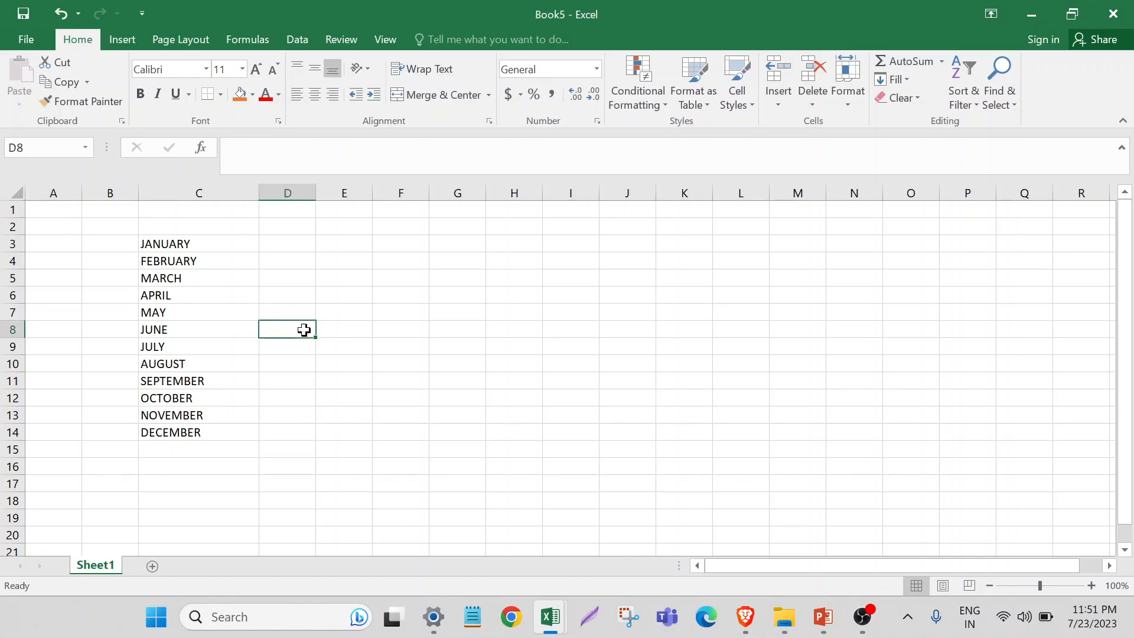
left_click(182, 244)
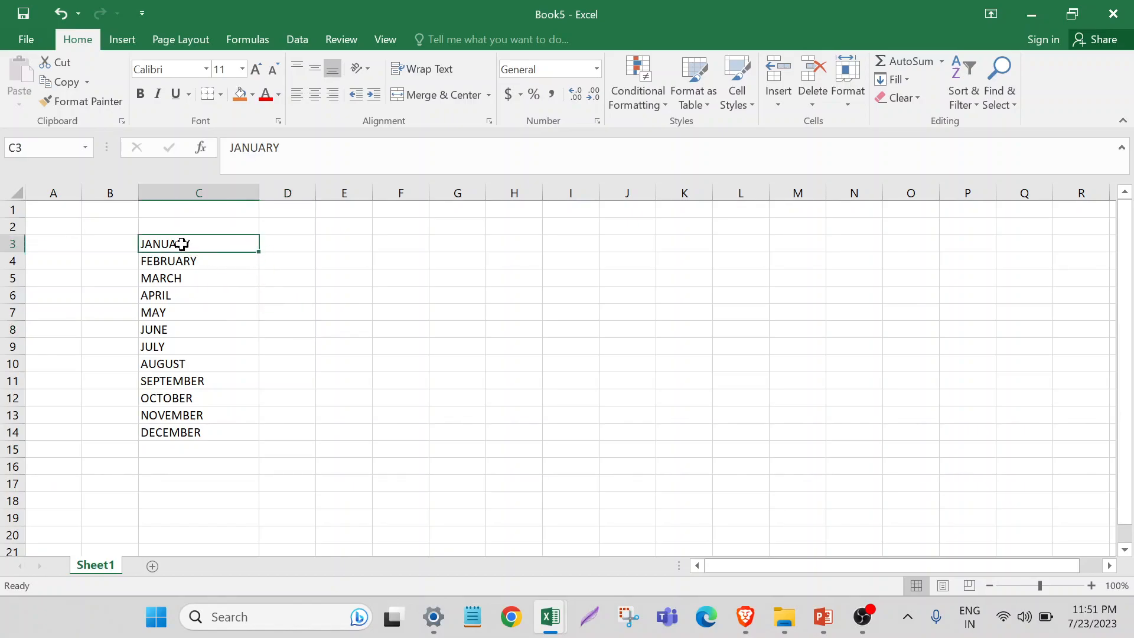
left_click(77, 84)
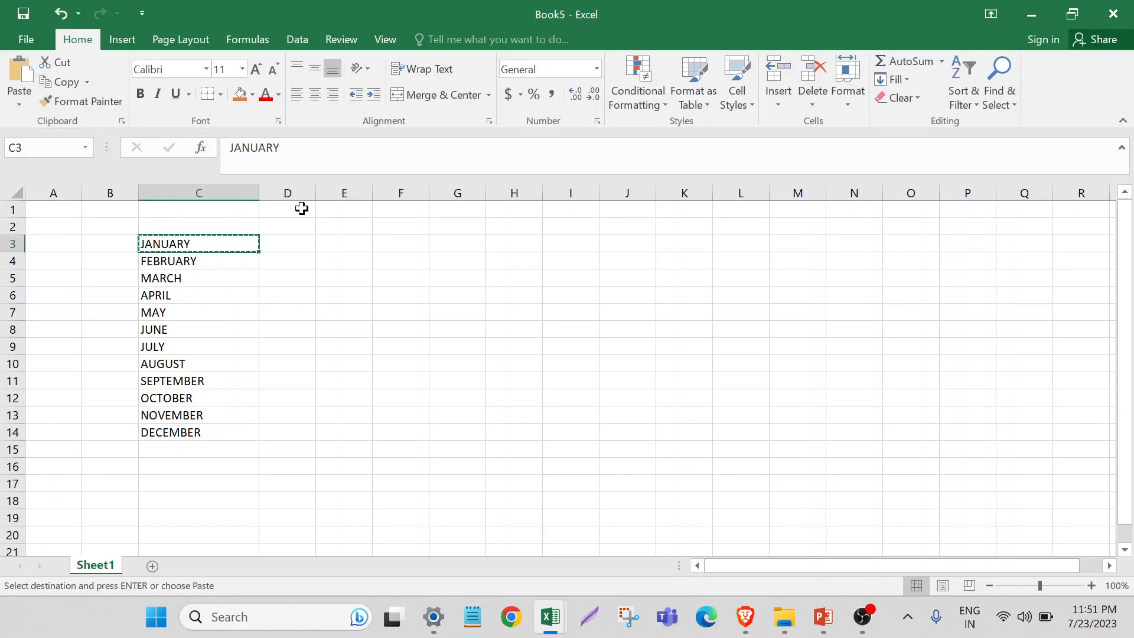
left_click(341, 241)
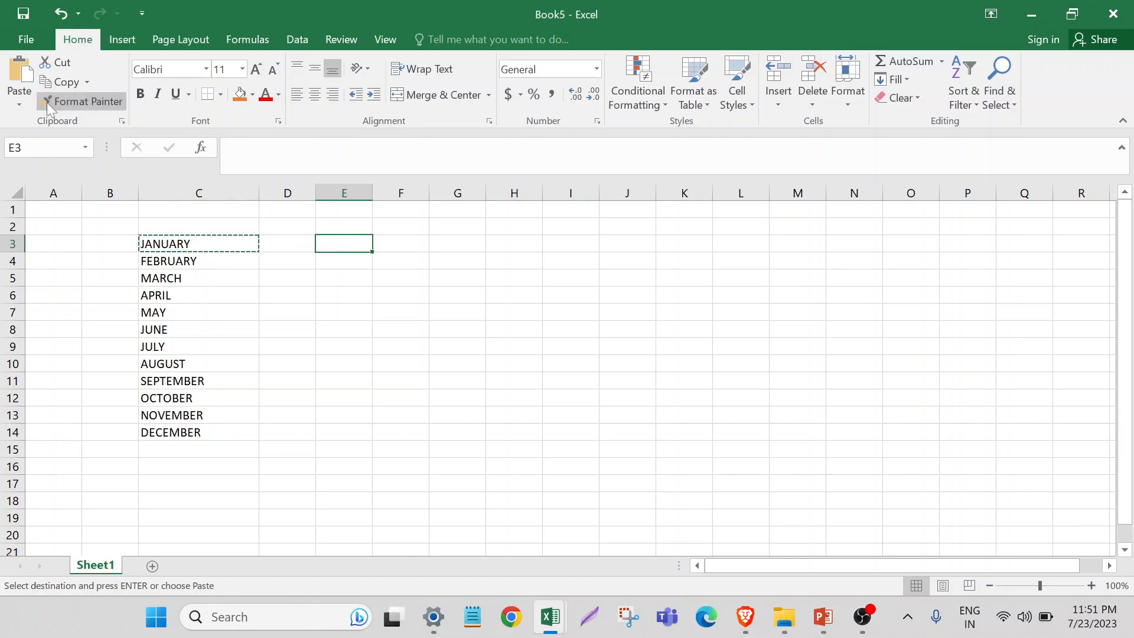
left_click(19, 82)
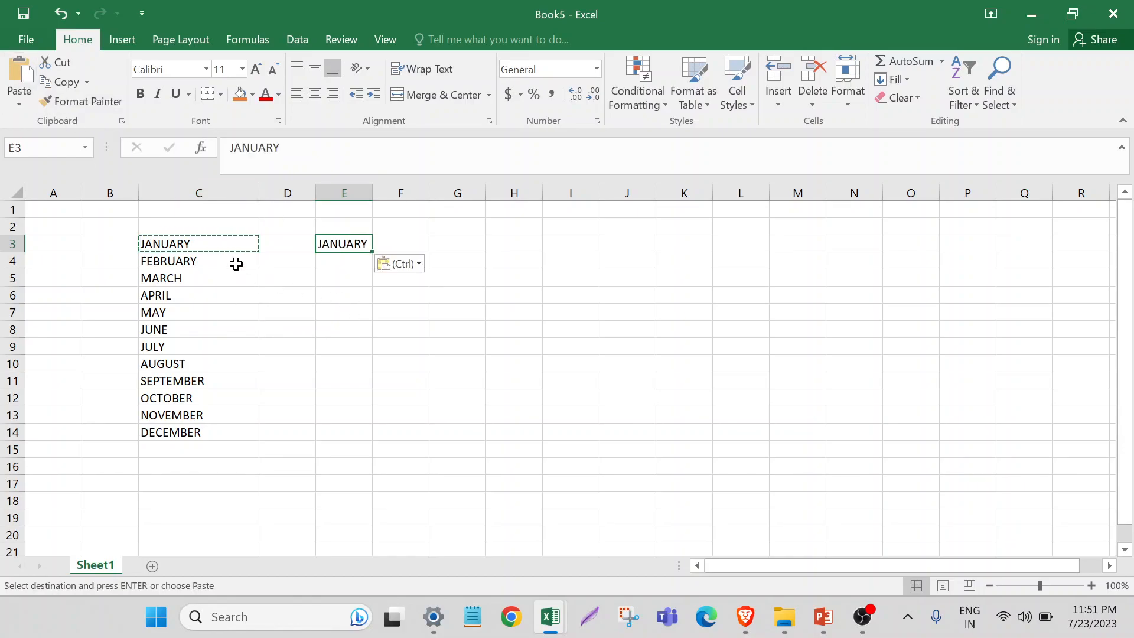
key("Escape")
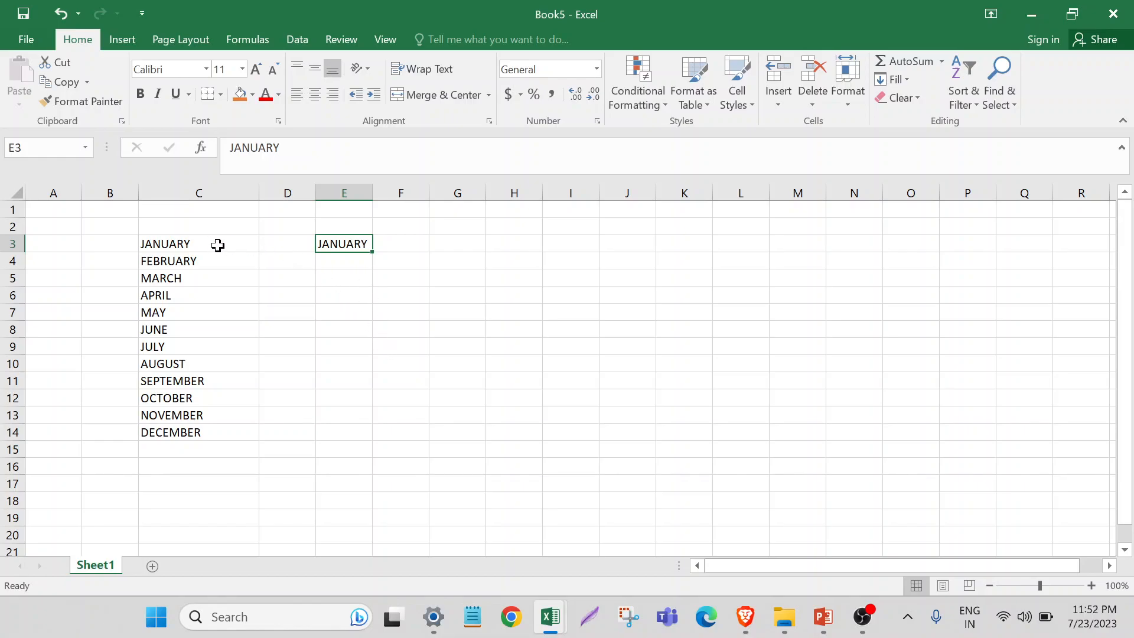
- Move FEBRUARY from cell C4 to E4 by cutting and pasting, and widen column E to fit the word
left_click(203, 261)
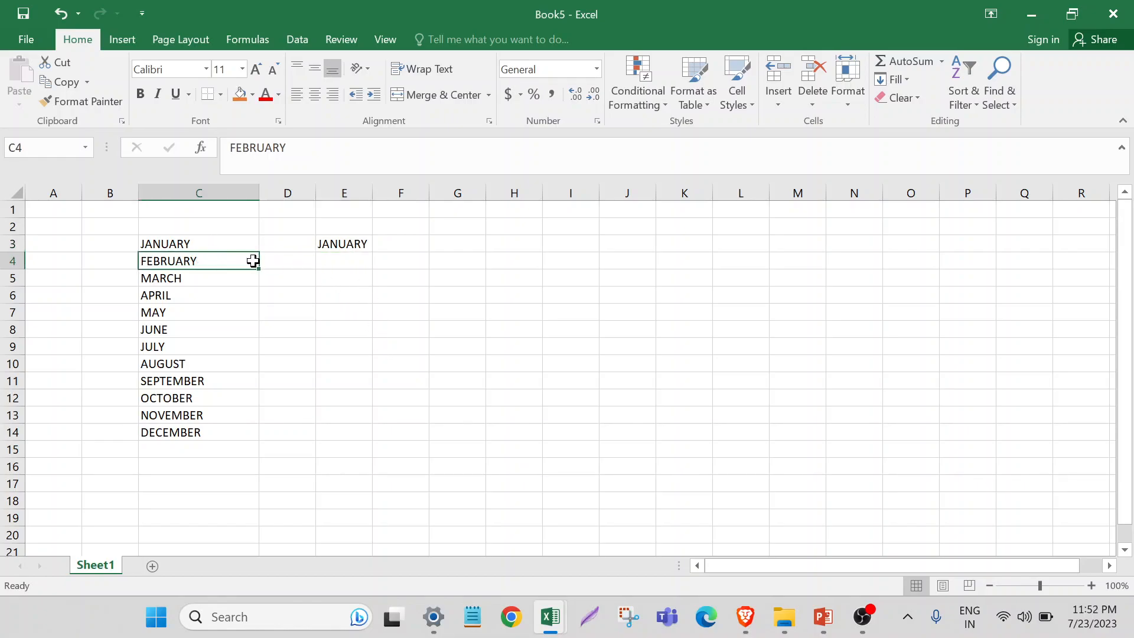
left_click(344, 259)
left_click(199, 261)
left_click(65, 64)
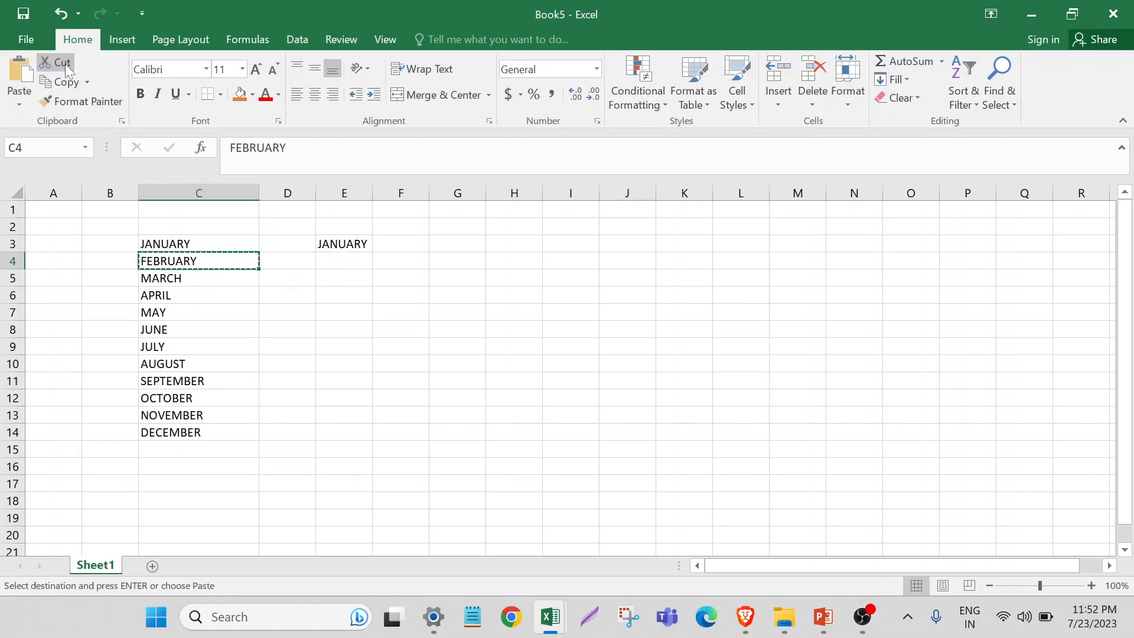
left_click(347, 260)
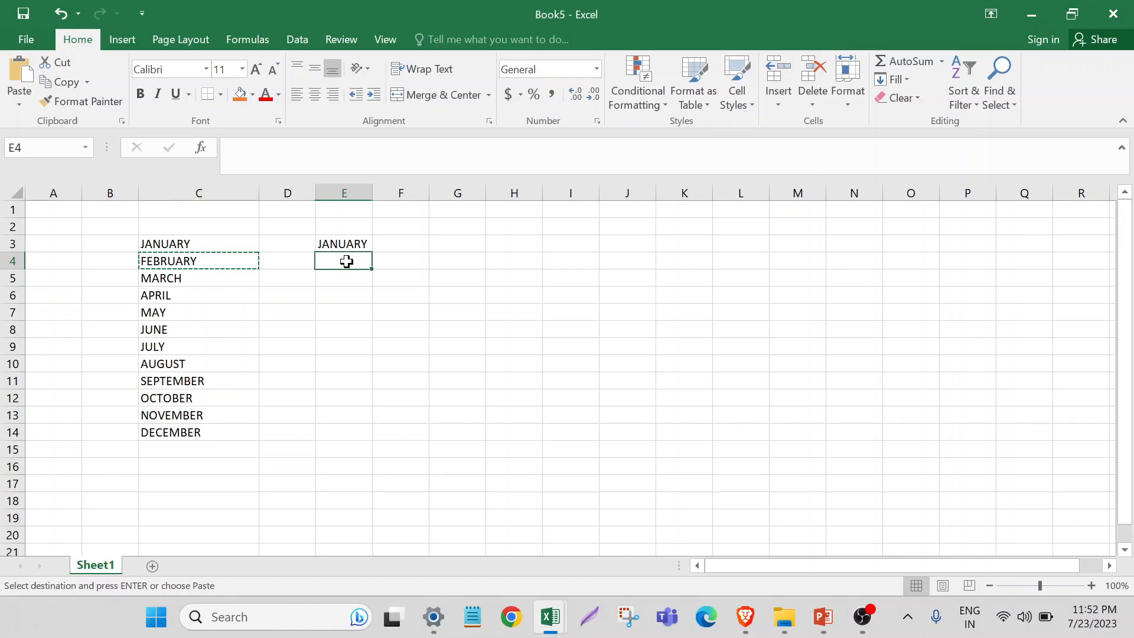
left_click(19, 80)
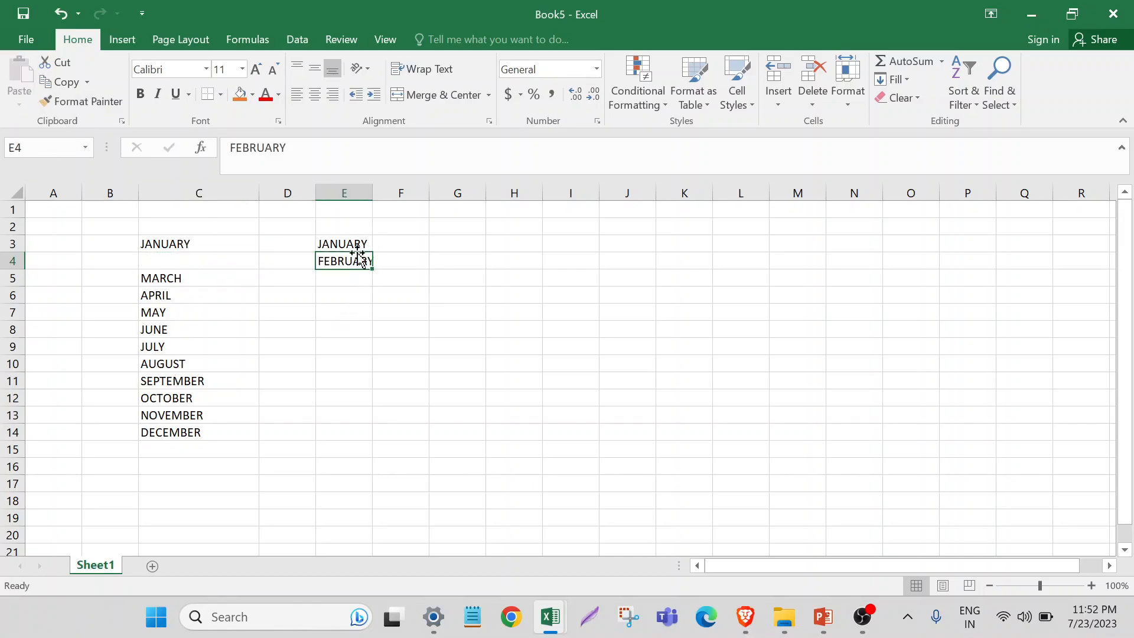
left_click_drag(372, 195, 405, 203)
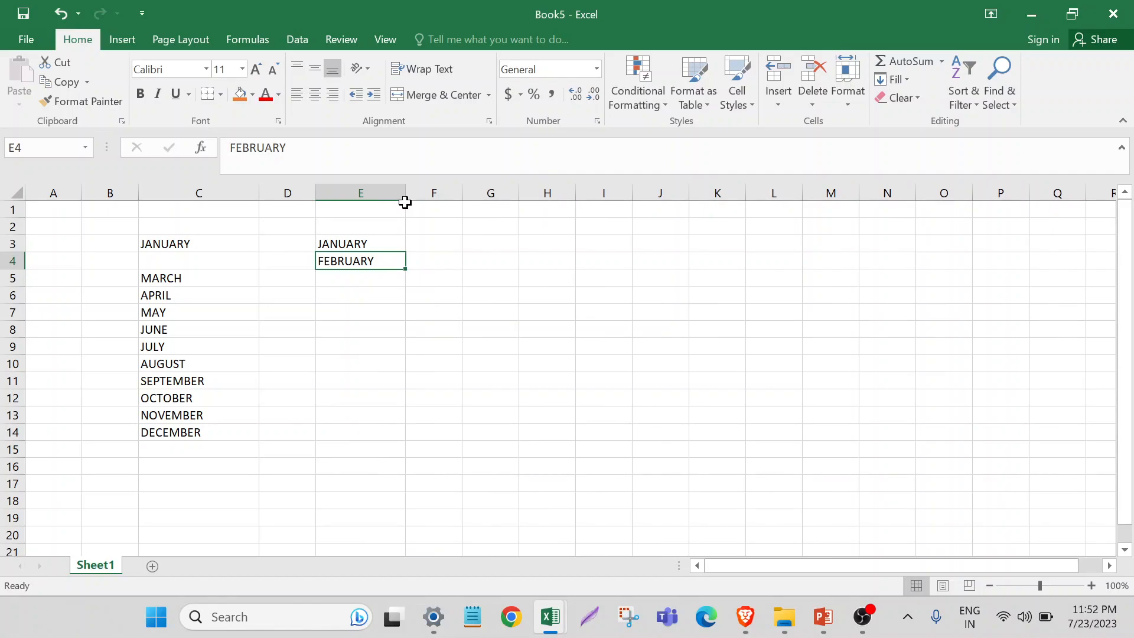
left_click(205, 265)
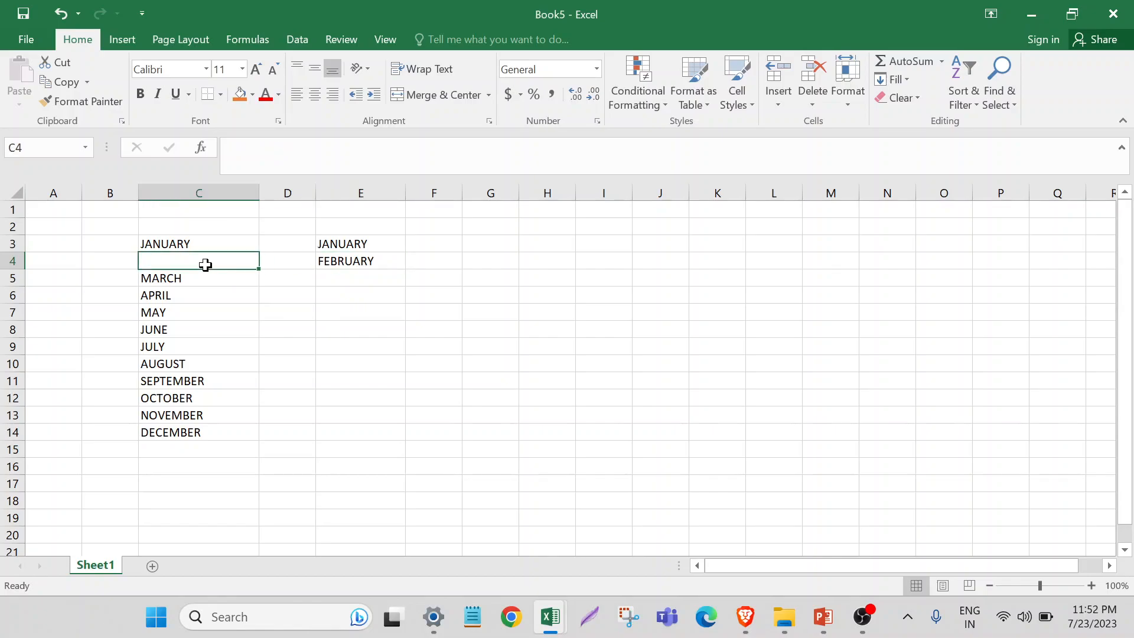
left_click(345, 261)
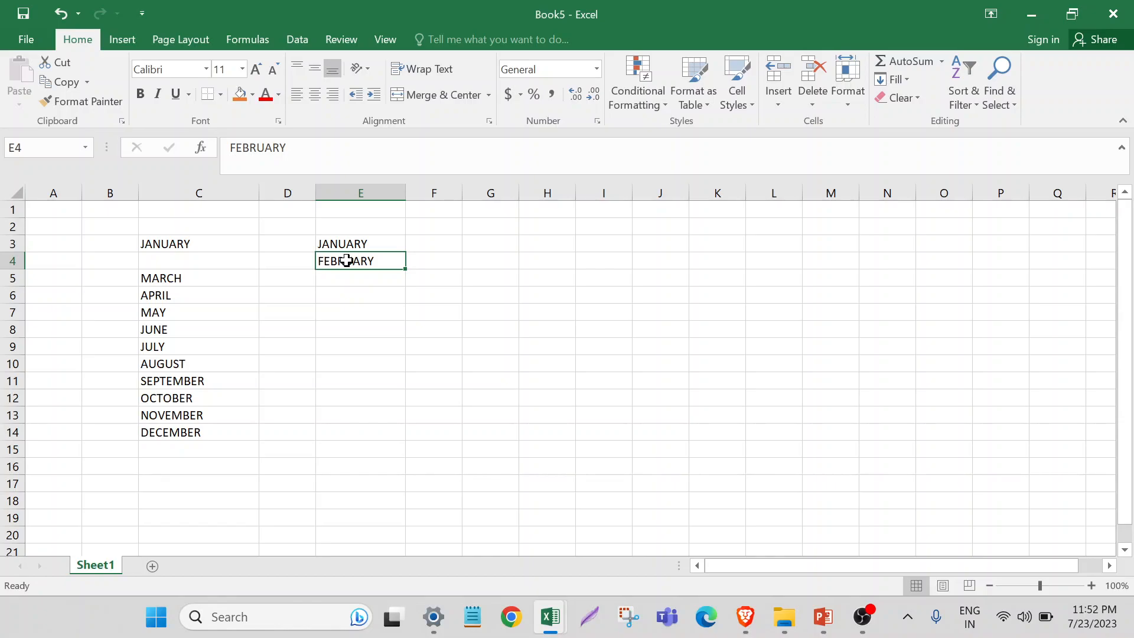
- Undo the widening of column E and the move of FEBRUARY, redo the move, and undo it again
left_click(62, 14)
left_click(62, 14)
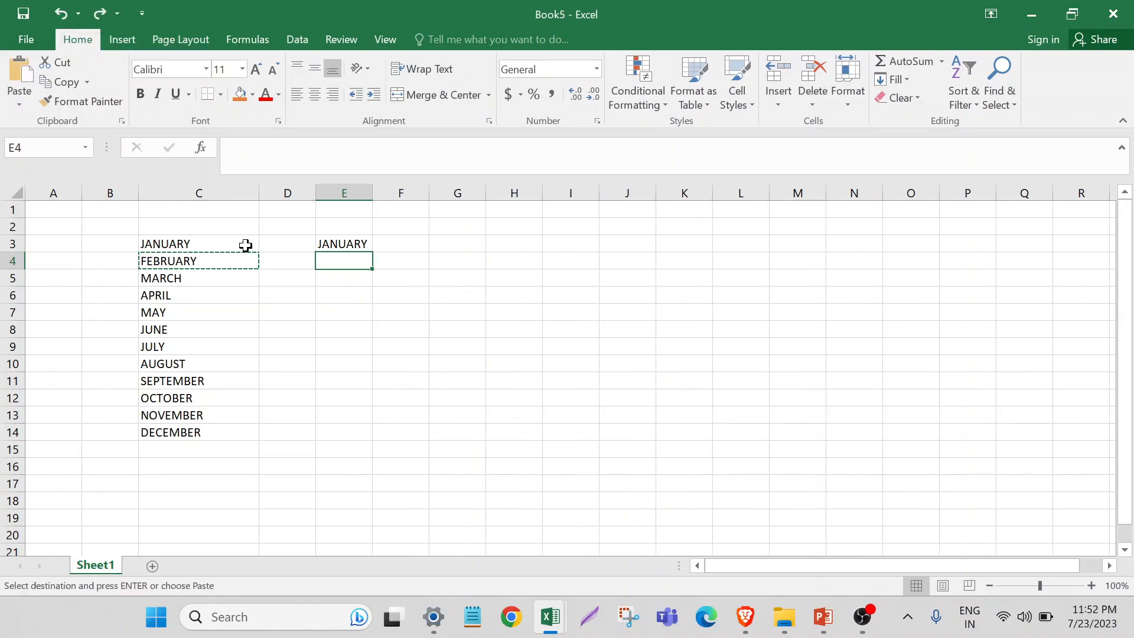
key("Escape")
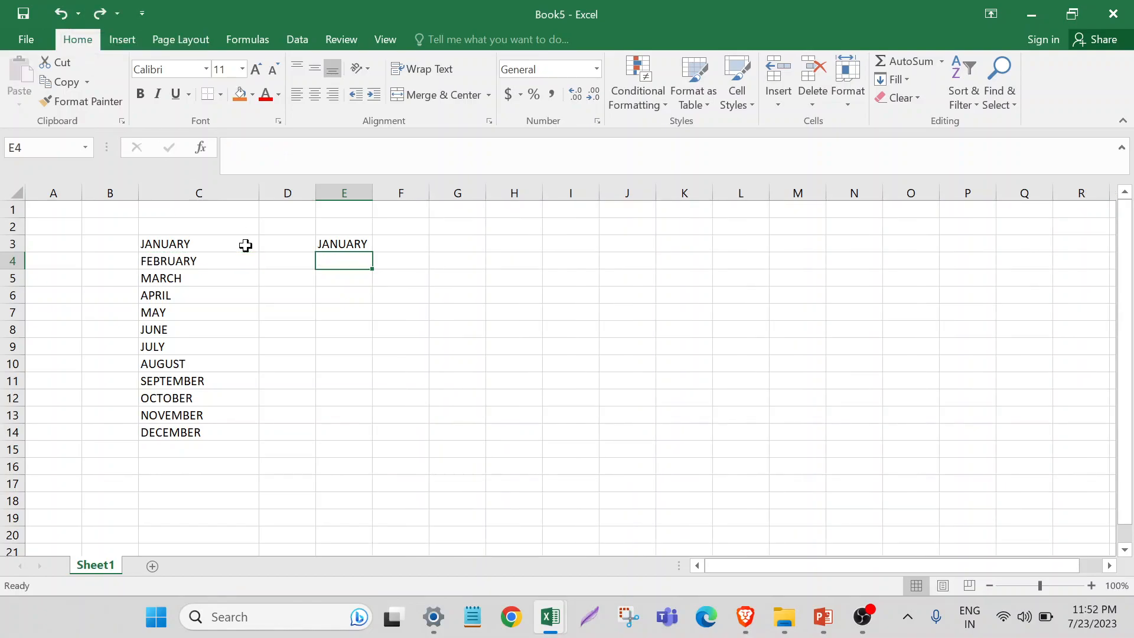
left_click(186, 265)
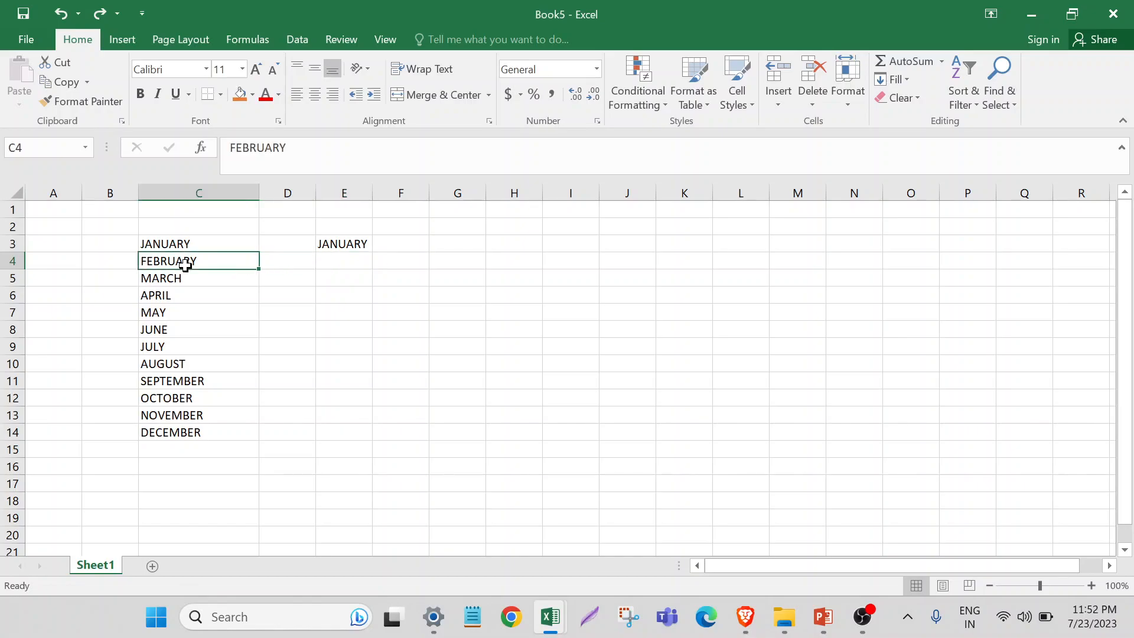
left_click(99, 13)
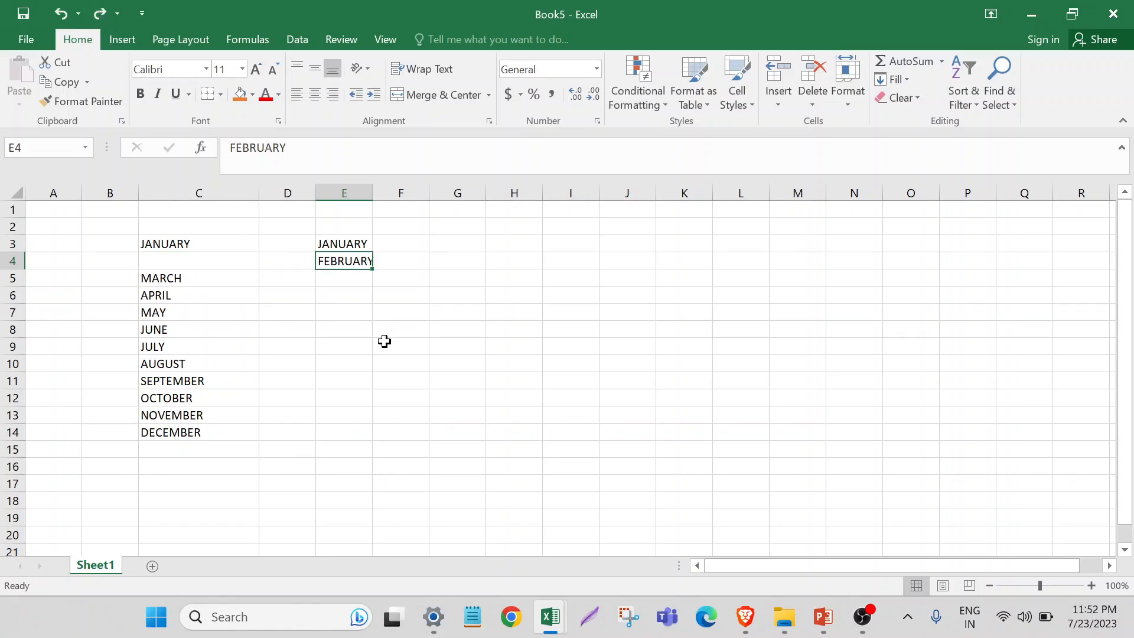
key("ctrl+z")
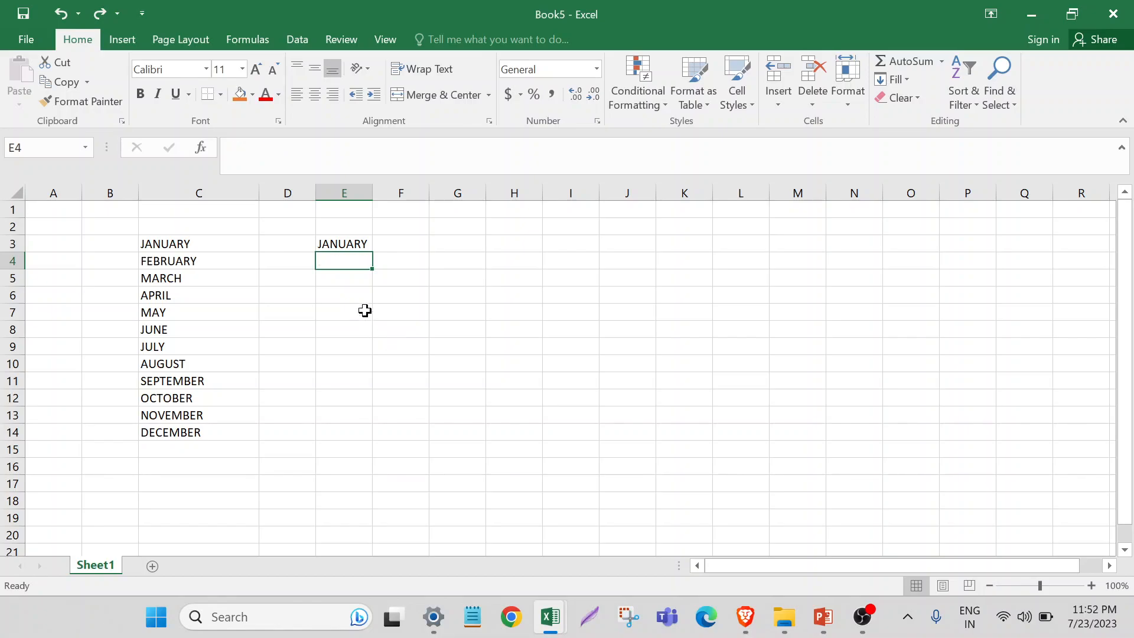
- Colour the JANUARY text in cell E3 red and enlarge it to font size 72
left_click(329, 247)
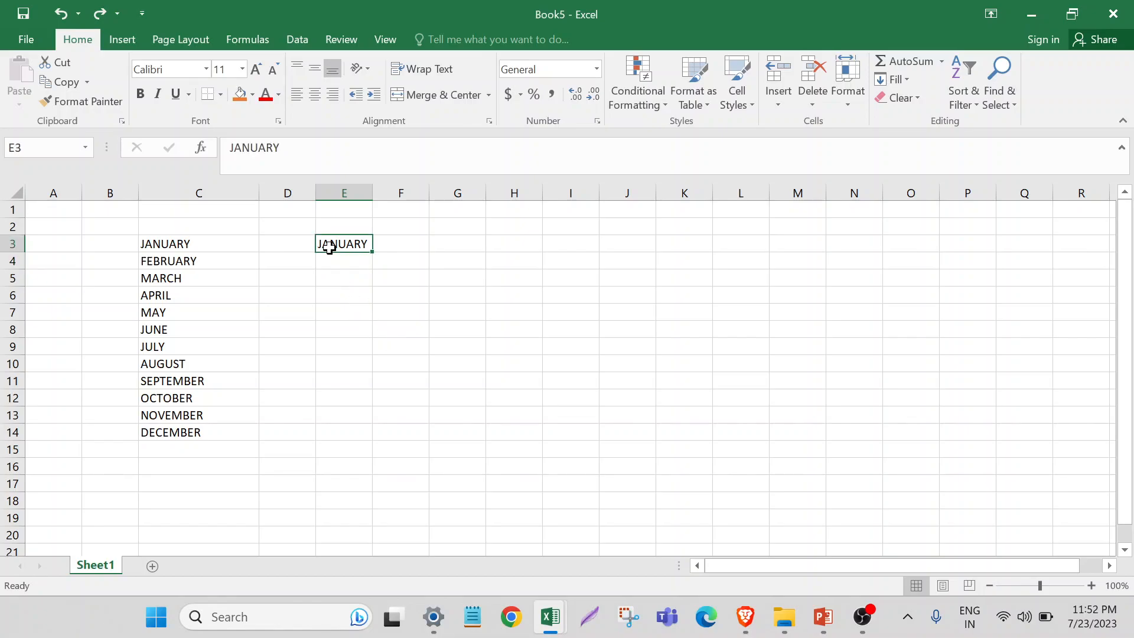
left_click(265, 94)
left_click(252, 69)
left_click(252, 69)
left_click(251, 69)
left_click(251, 69)
left_click(252, 69)
left_click(252, 69)
left_click(251, 70)
left_click(252, 69)
left_click(241, 70)
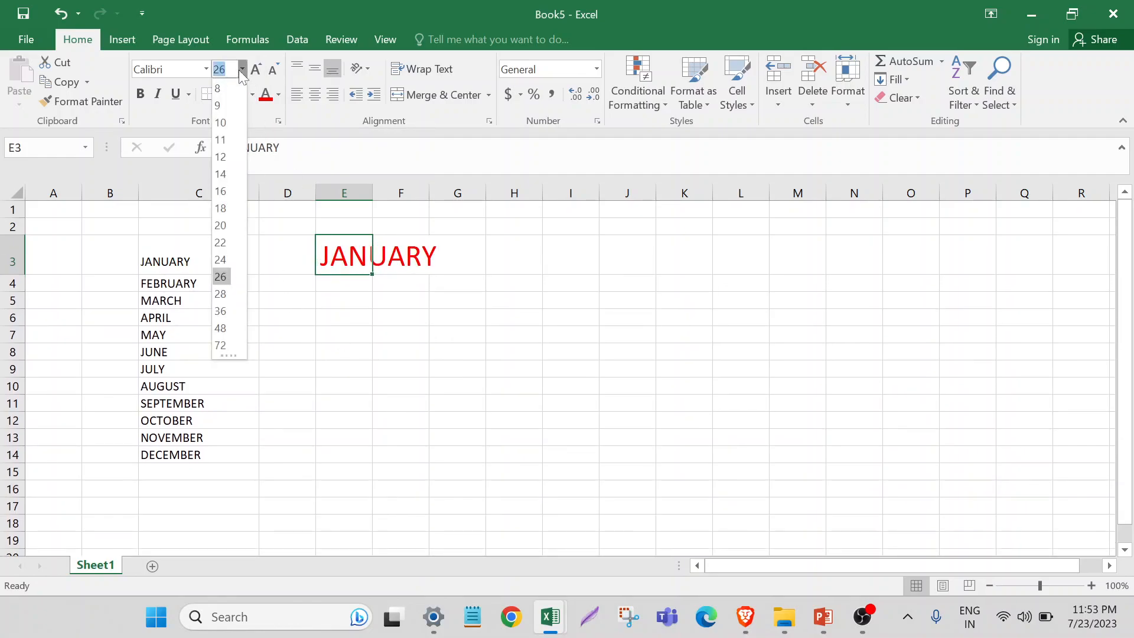
left_click(227, 342)
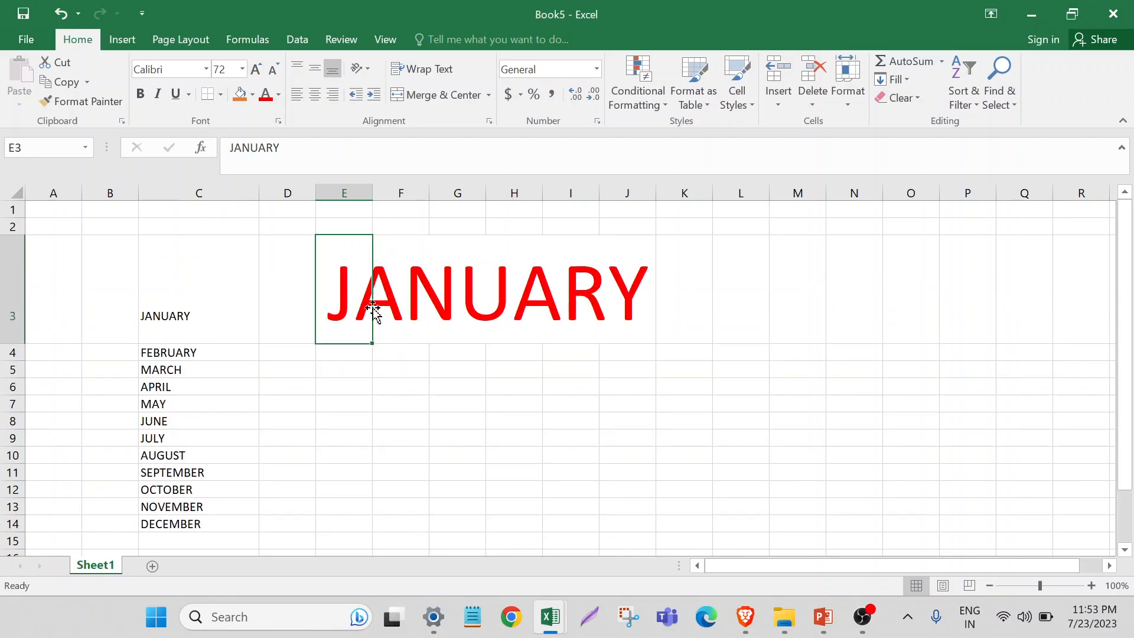
- Try the Algerian and Arial Rounded MT Bold fonts on the JANUARY text in E3, and return it to Calibri
left_click(207, 69)
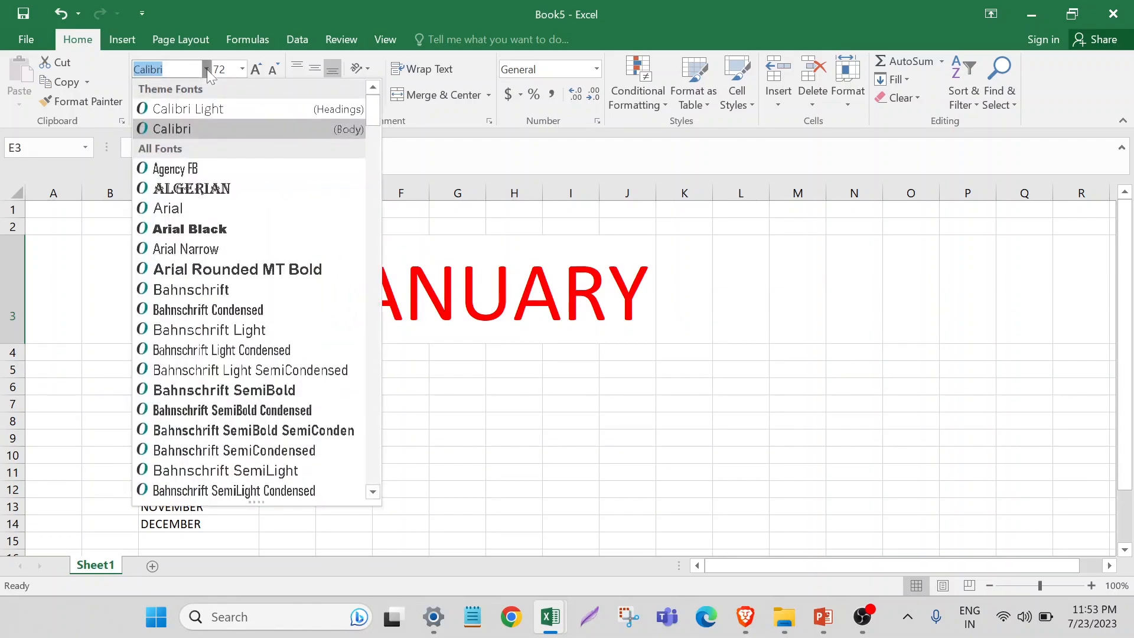
left_click(196, 180)
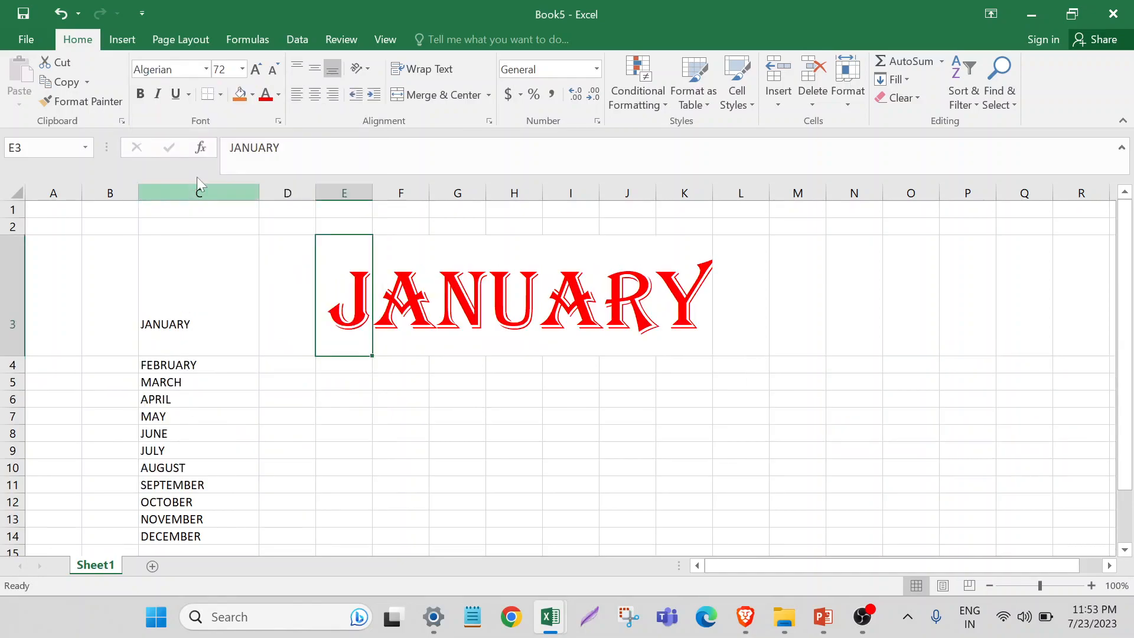
left_click(206, 70)
left_click(209, 271)
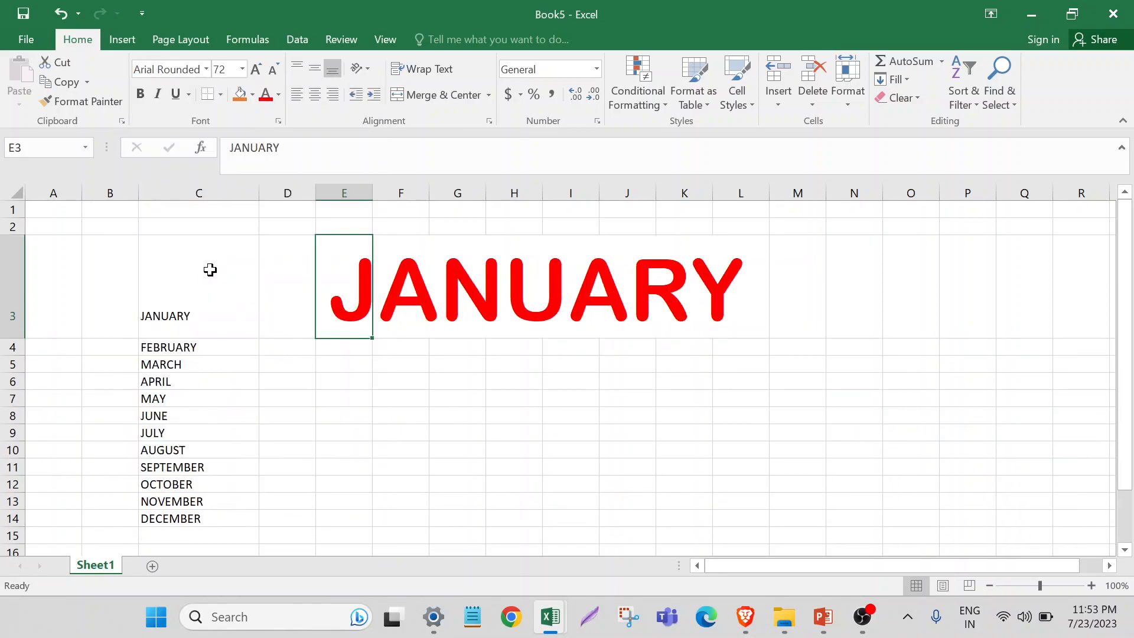
left_click(206, 70)
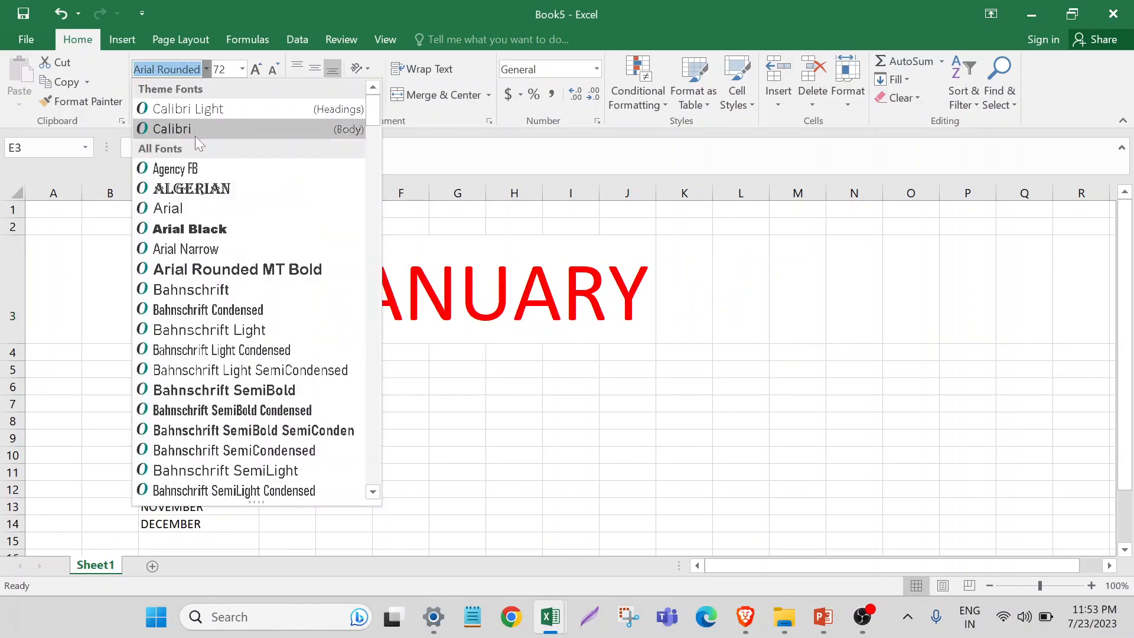
left_click(186, 127)
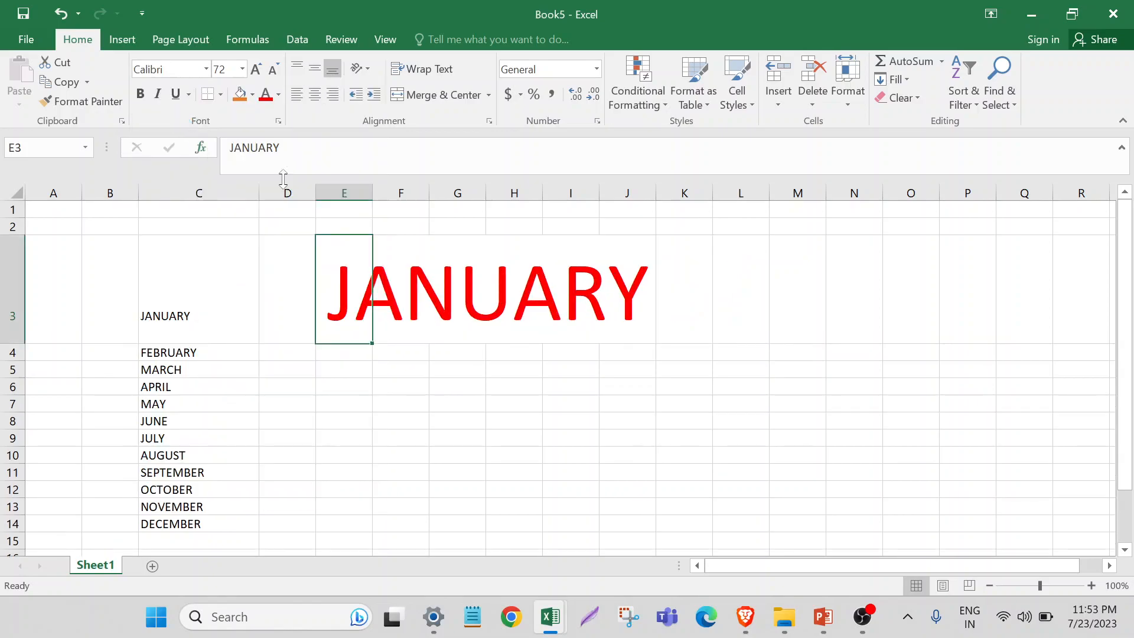
- Reduce the JANUARY text in cell E3 to font size 28 and make it bold, italic and underlined
left_click(267, 77)
left_click(267, 76)
left_click(267, 76)
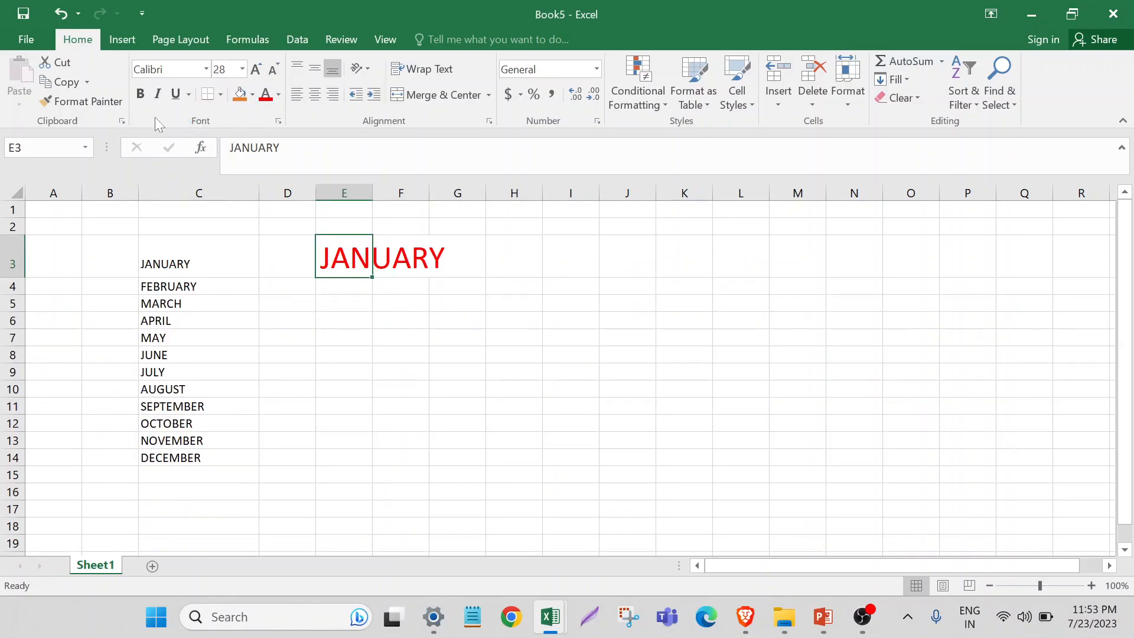
left_click(141, 94)
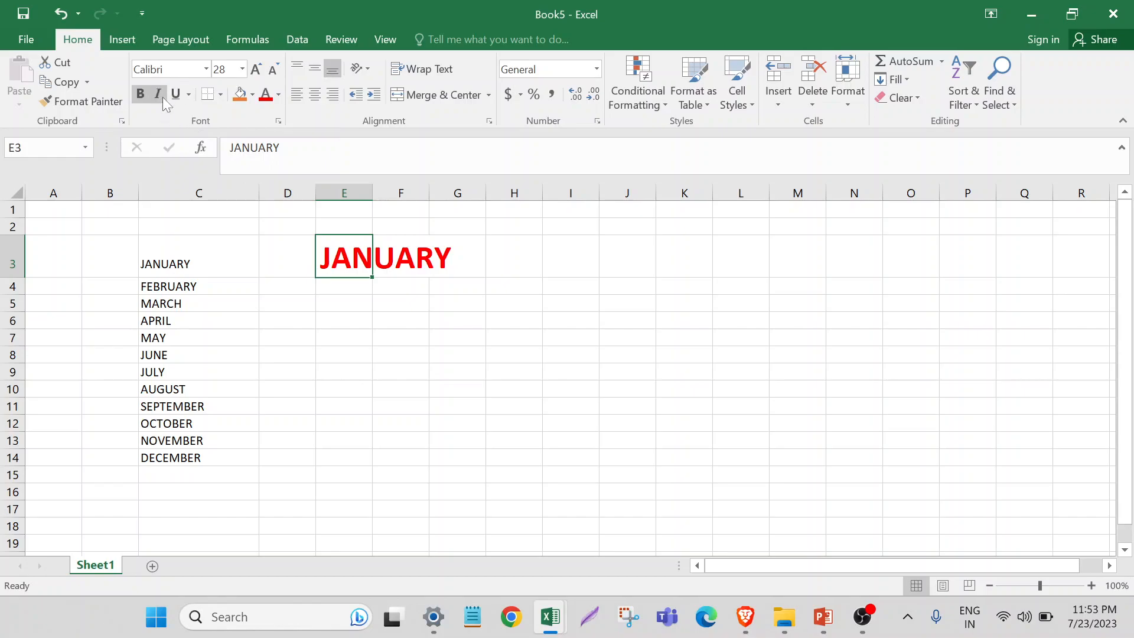
left_click(159, 95)
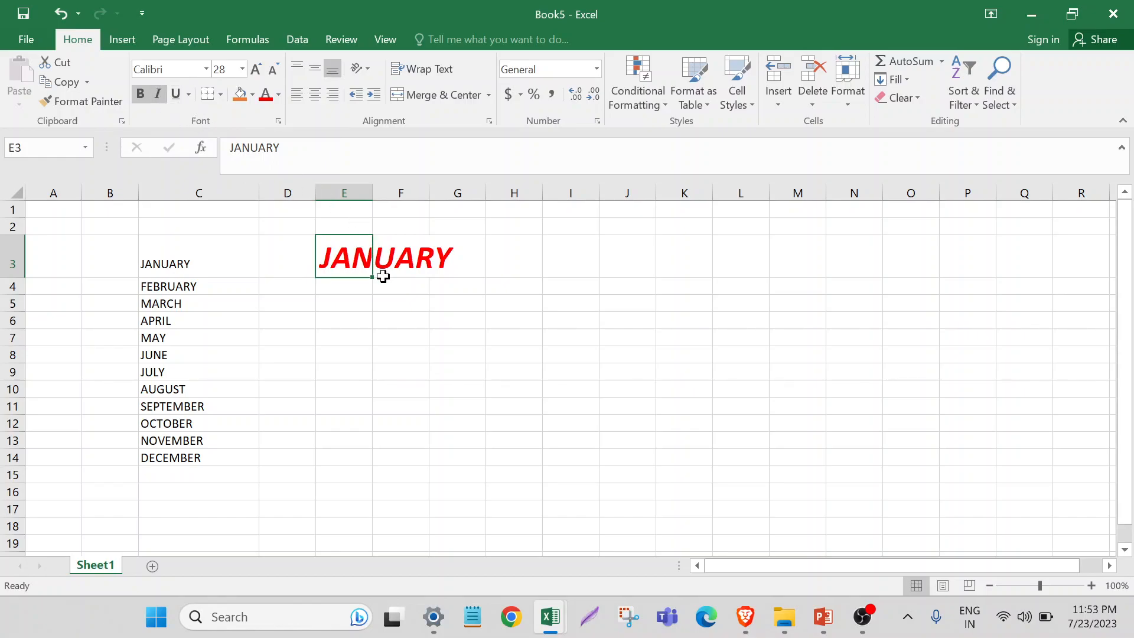
left_click(175, 94)
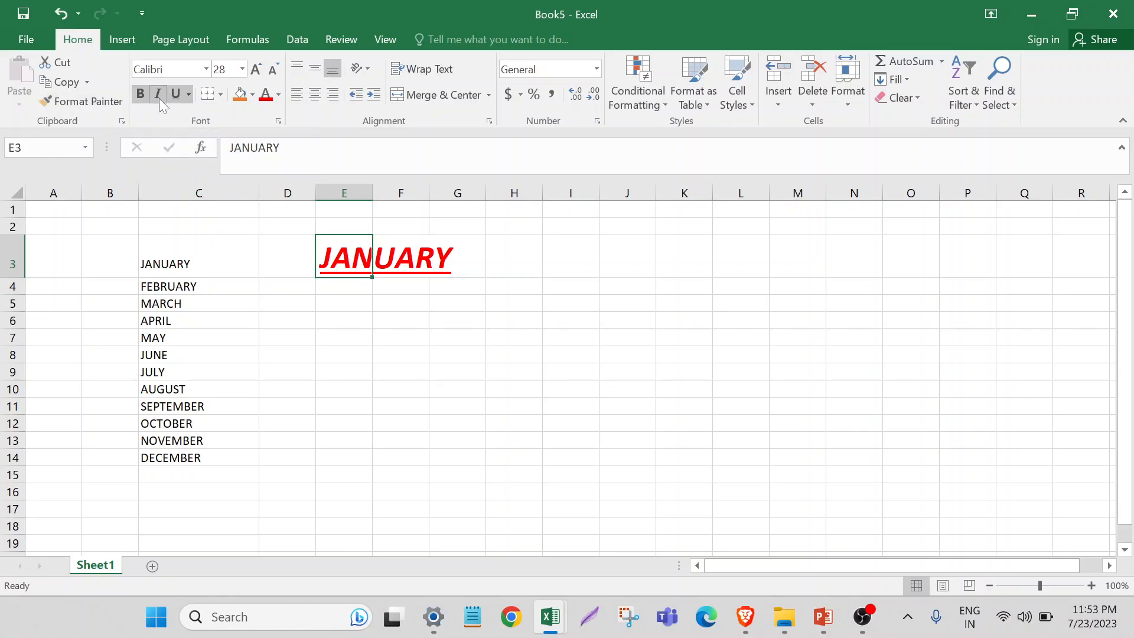
- Widen column E until the enlarged JANUARY fits inside it, and select the range C3:E15 before deselecting it
left_click(410, 332)
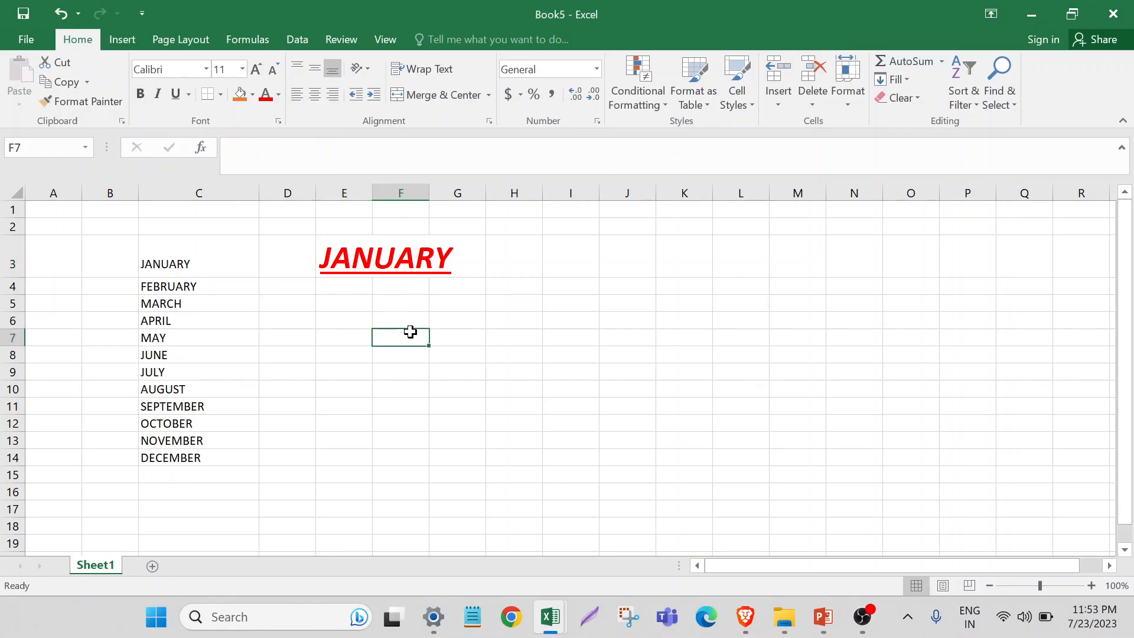
left_click_drag(374, 191, 510, 205)
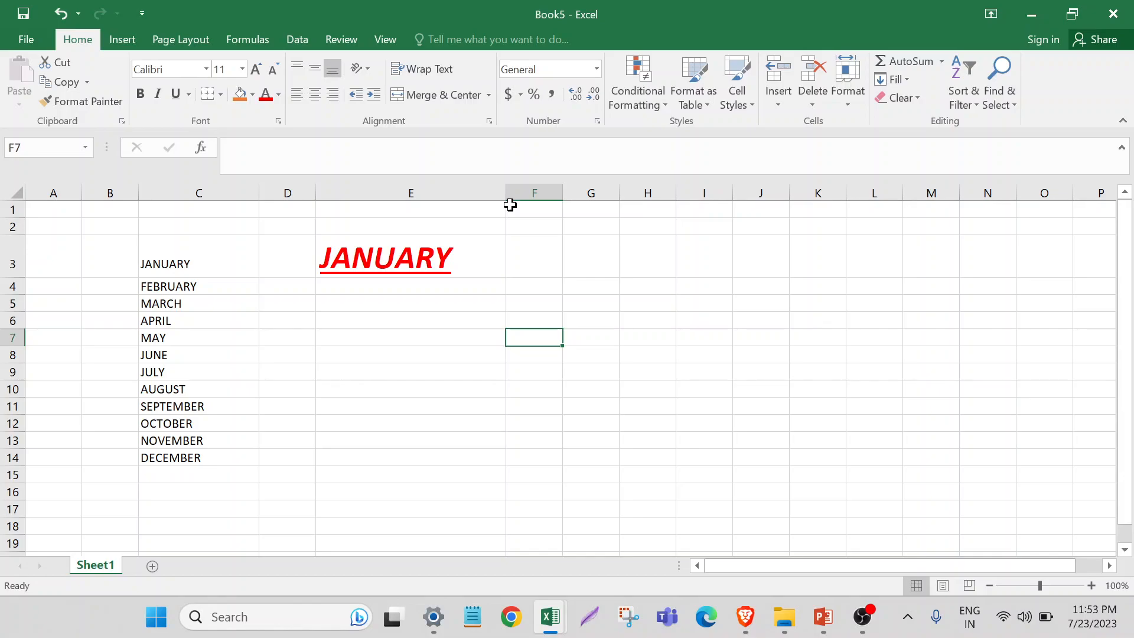
left_click_drag(195, 250, 482, 469)
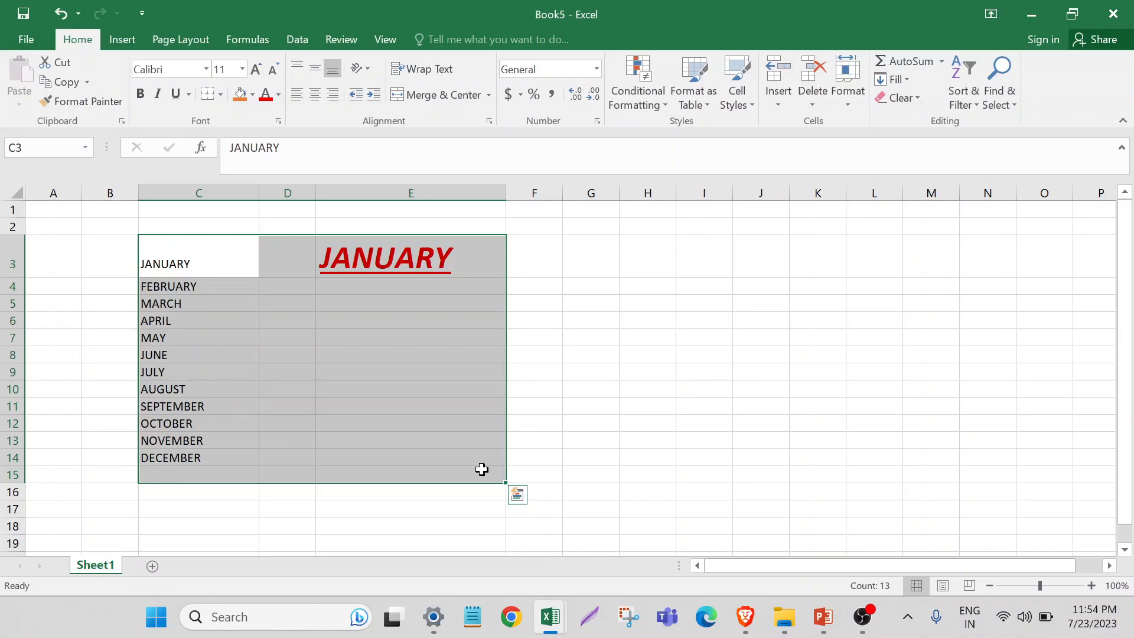
left_click(608, 283)
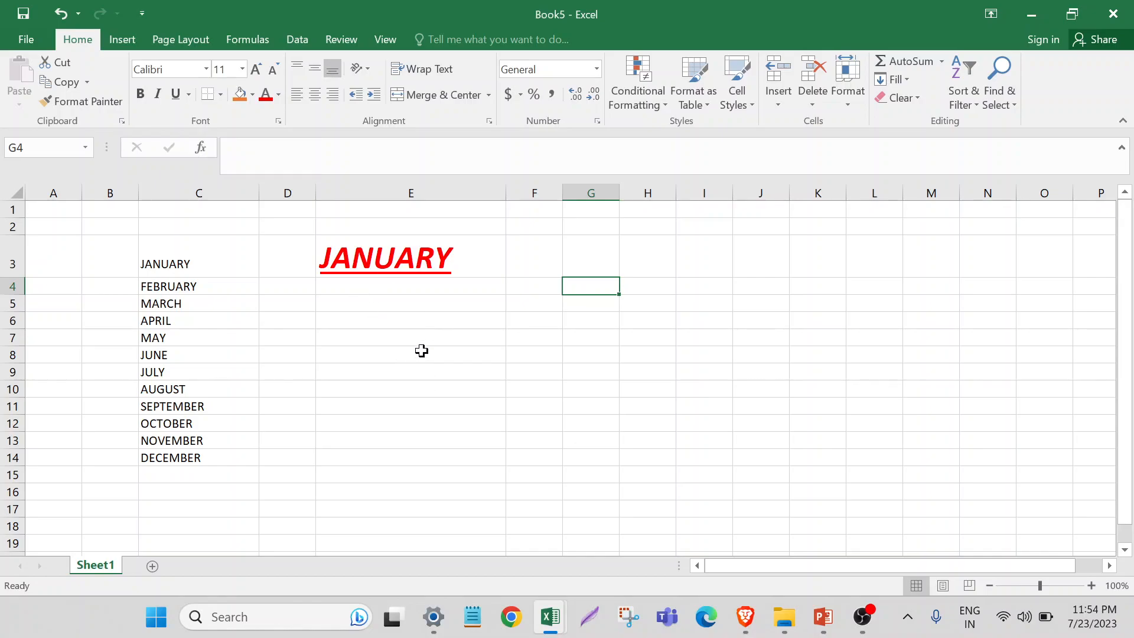
- Switch to the Book1 workbook and view its sheets one after another, from APRIL and JULY through Sheet14
mouse_move(560, 619)
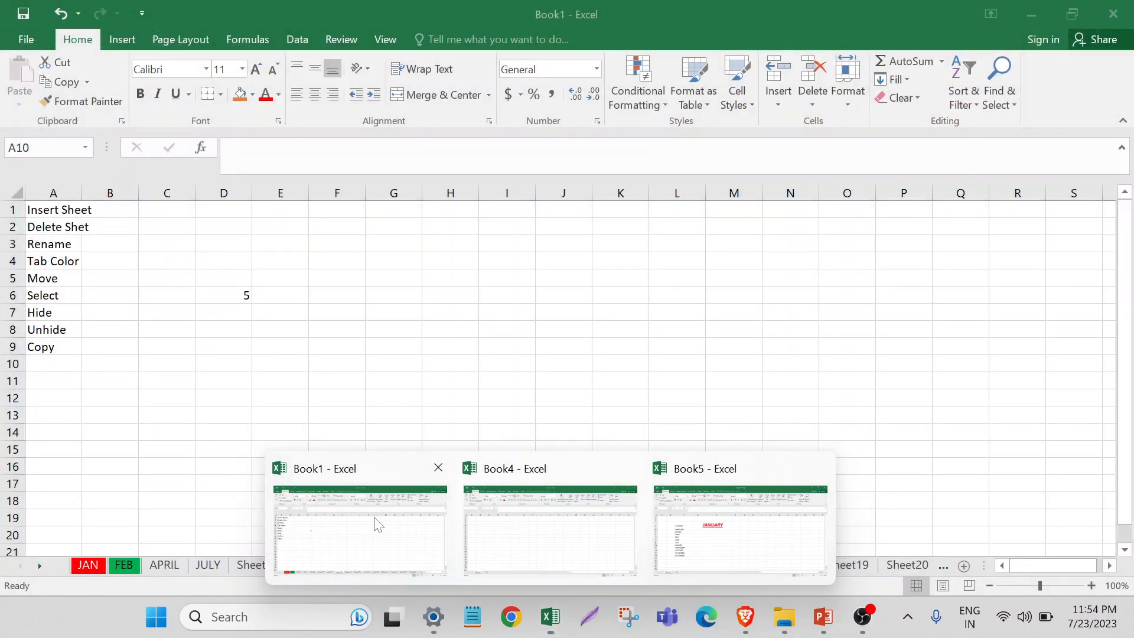
left_click(375, 522)
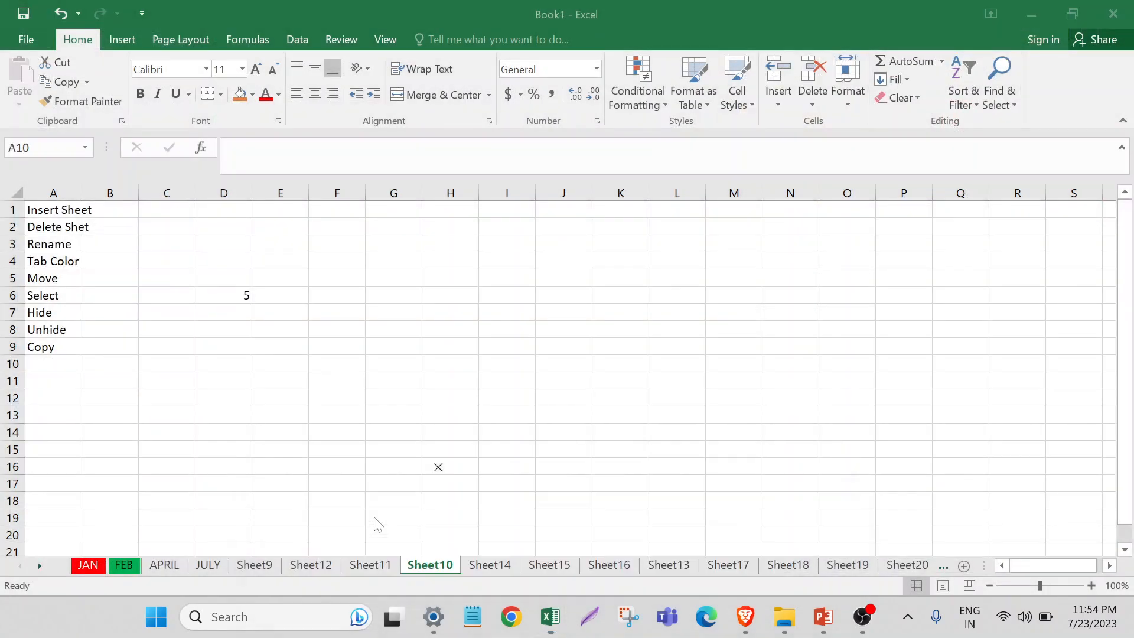
left_click(428, 412)
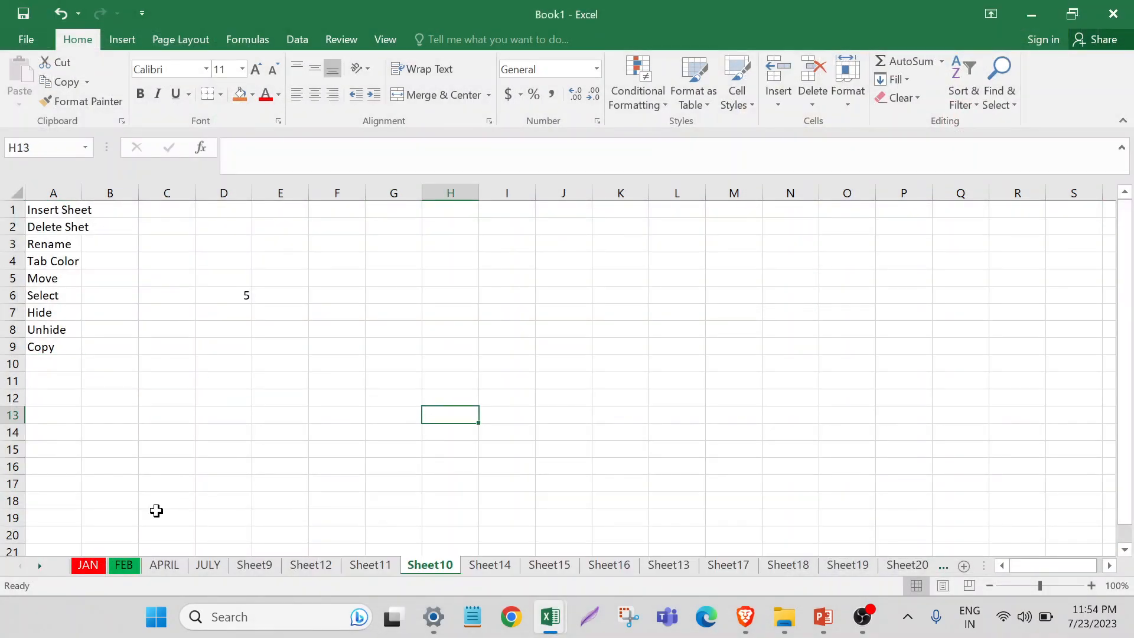
left_click(159, 567)
left_click(213, 568)
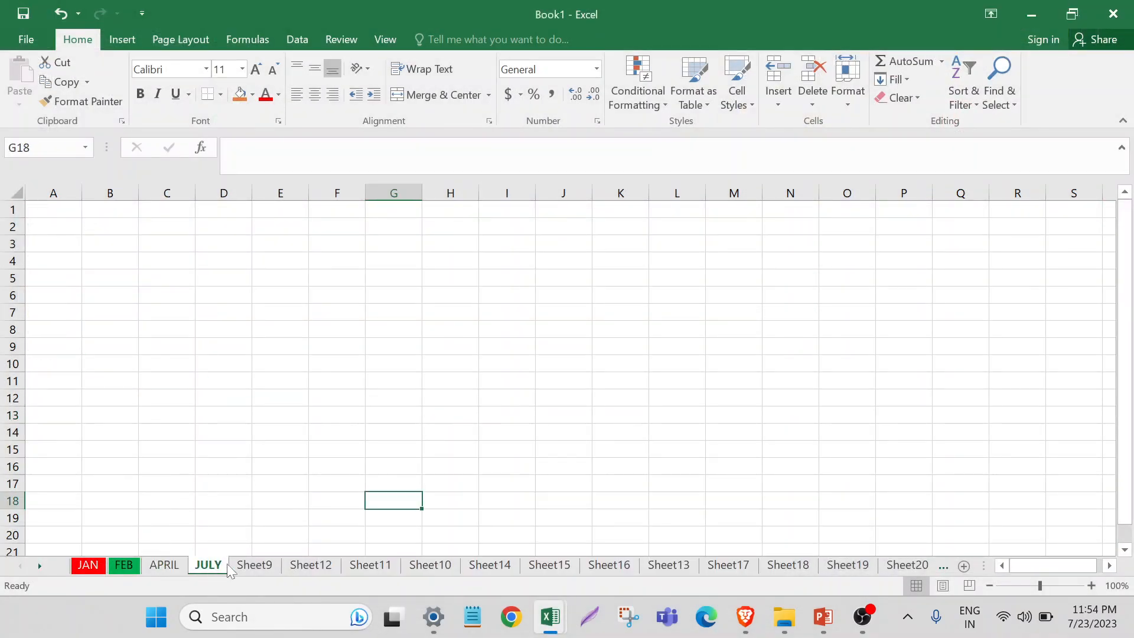
left_click(234, 568)
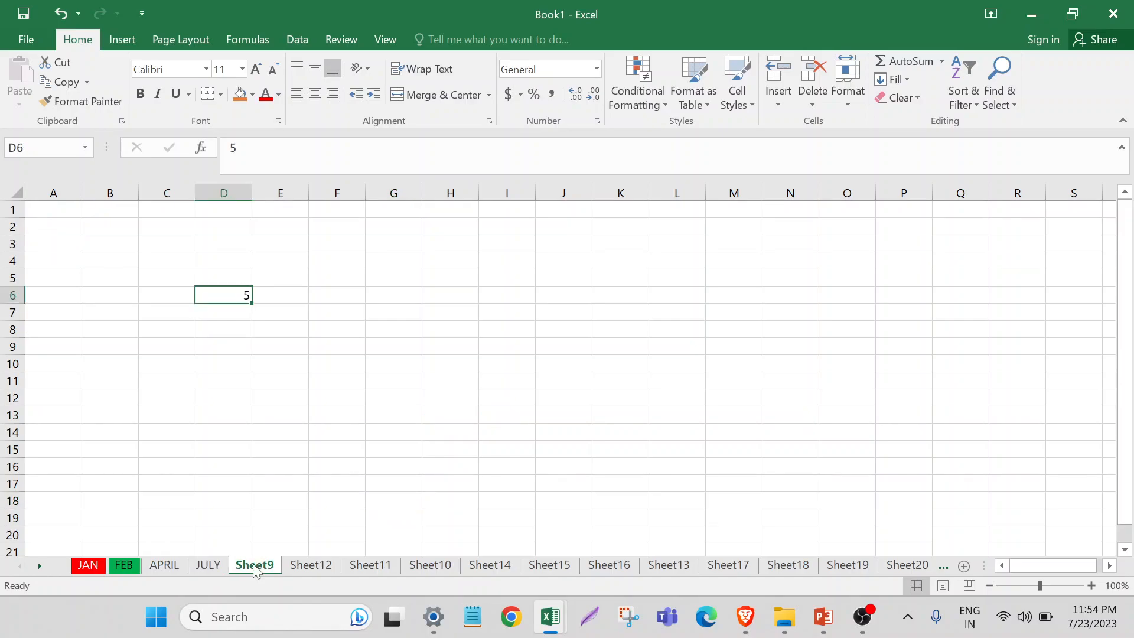
left_click(163, 569)
left_click(208, 569)
left_click(251, 568)
left_click(312, 568)
left_click(371, 569)
left_click(437, 568)
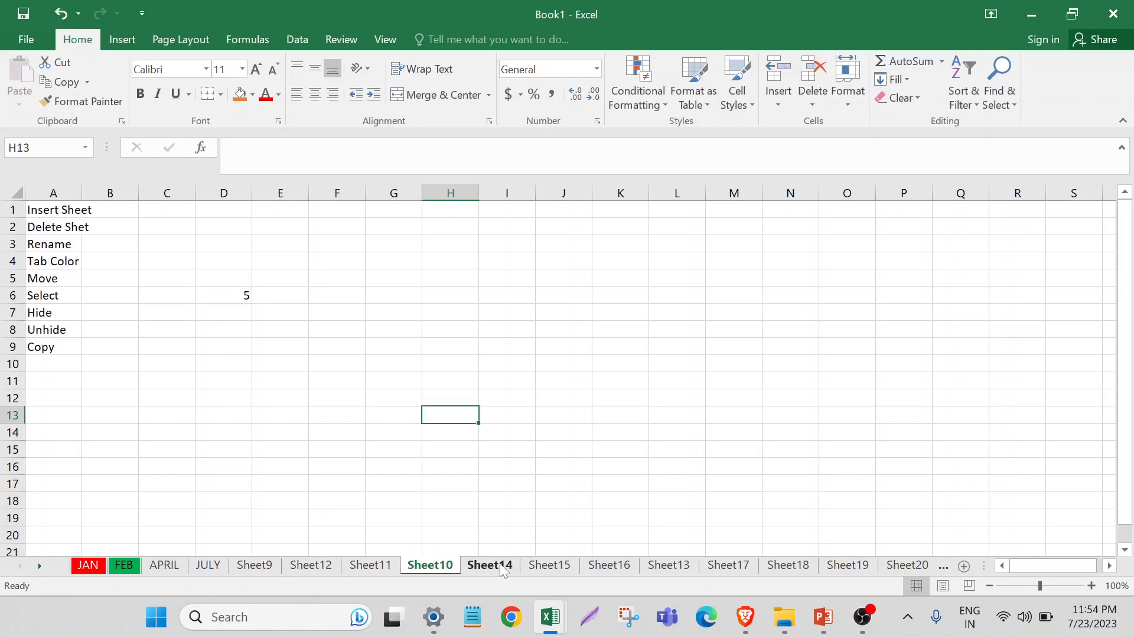
left_click(501, 568)
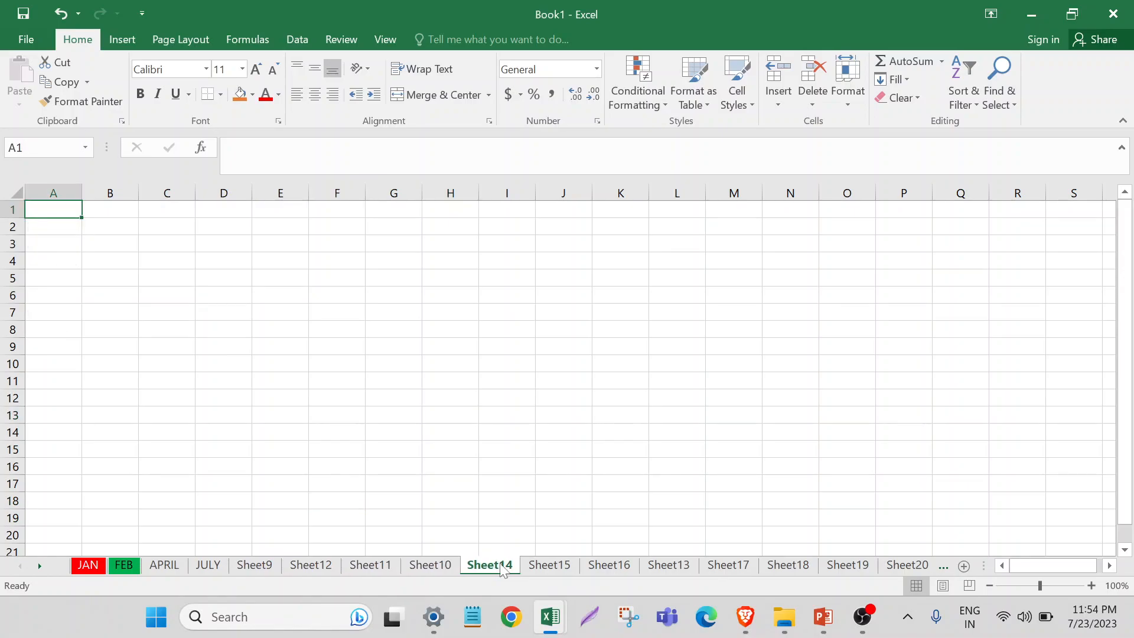
- Jump to the last row of Sheet14, back to row 1, and across to the last column, XFD
key("ctrl+Down")
key("ctrl+Up")
key("ctrl+Right")
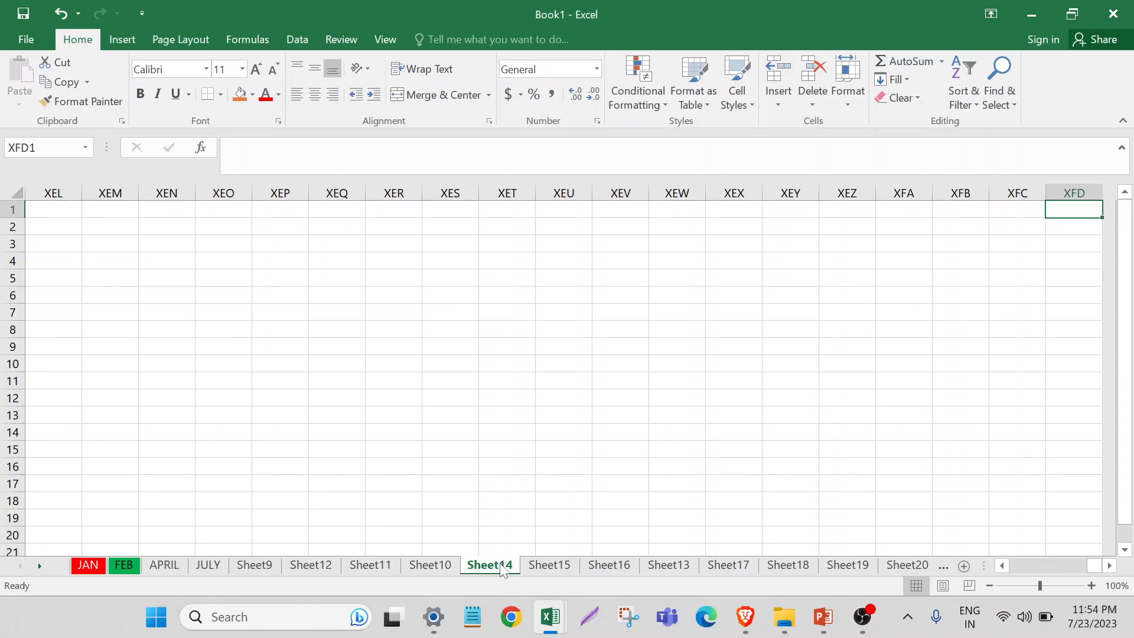
key("ctrl+space")
key("Up")
- View Sheet10 and Sheet11, and return to Sheet14
left_click(455, 567)
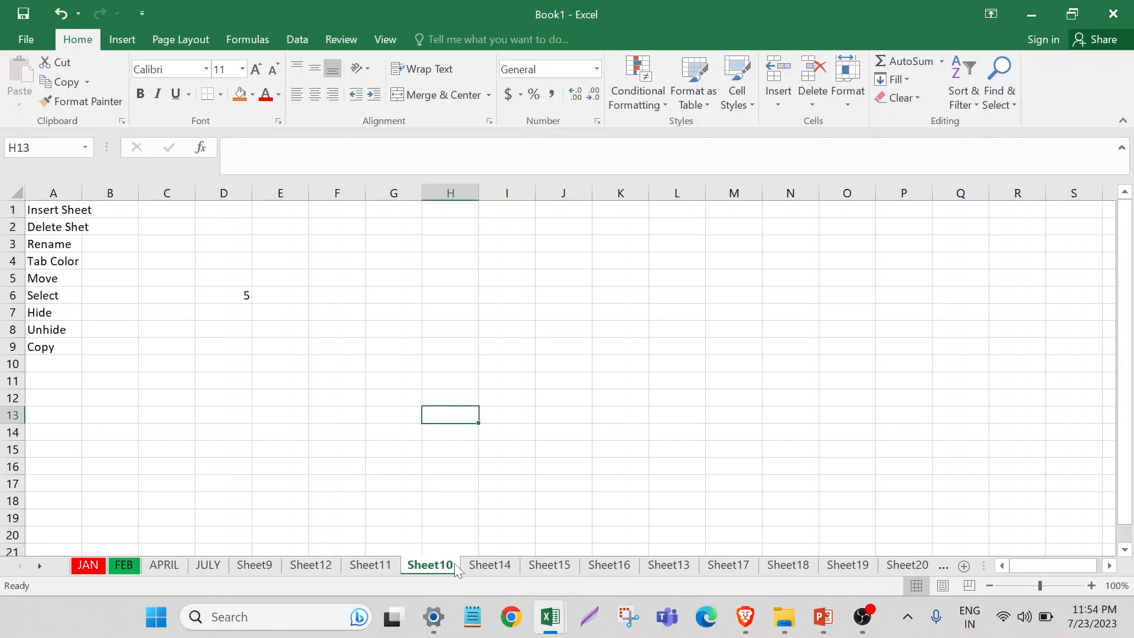
key("Page_Down")
key("Page_Up")
left_click(393, 566)
left_click(490, 565)
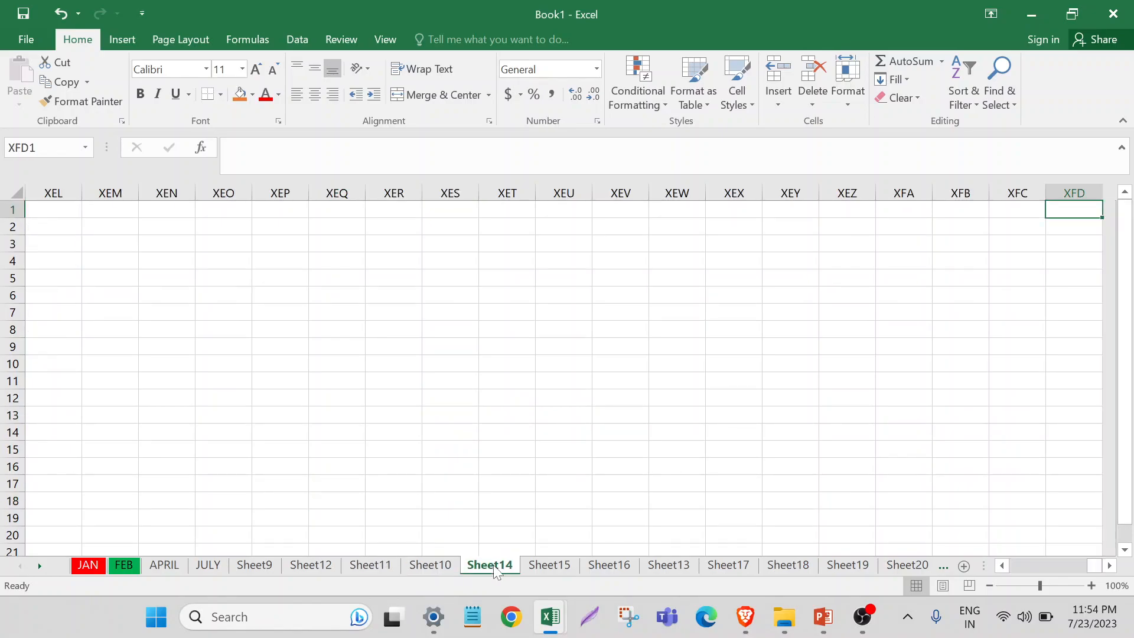
- Jump back and forth between the first and last columns of row 1 on Sheet14, ending in cell A1
key("ctrl+space")
key("ctrl+Right")
key("ctrl+Left")
key("ctrl+Right")
key("ctrl+Left")
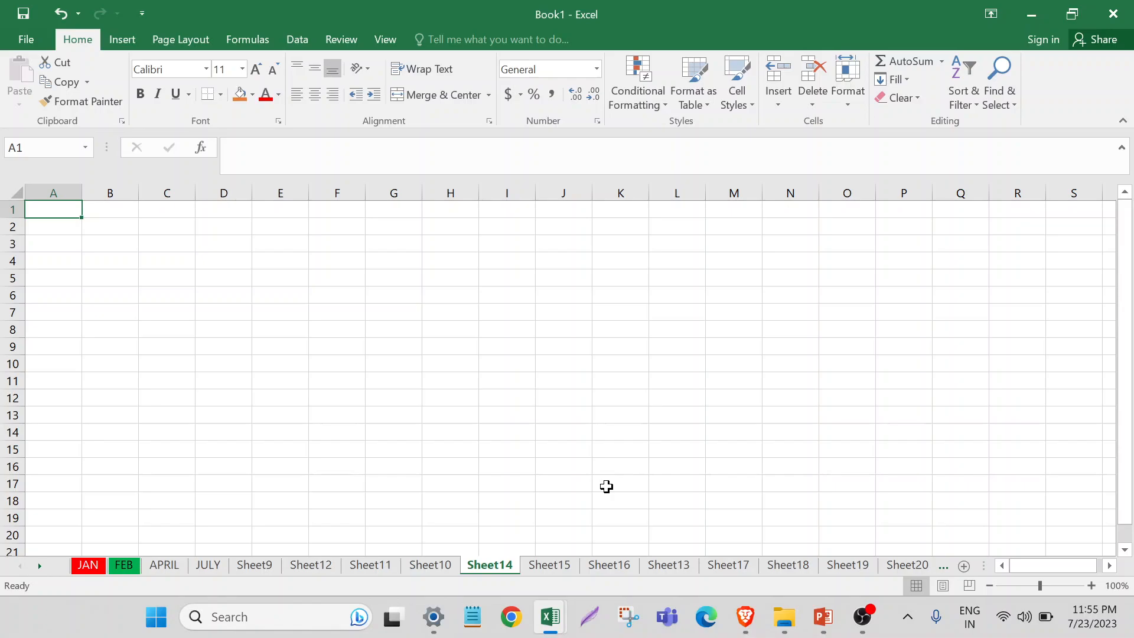
key("Page_Down")
key("Page_Up")
key("super")
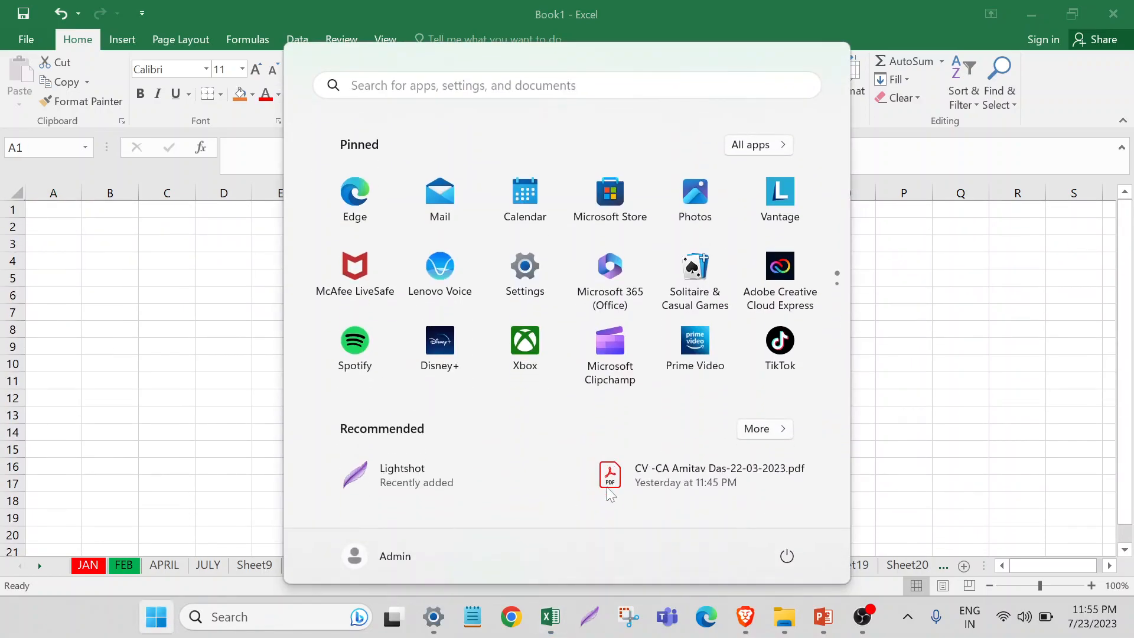
left_click(139, 482)
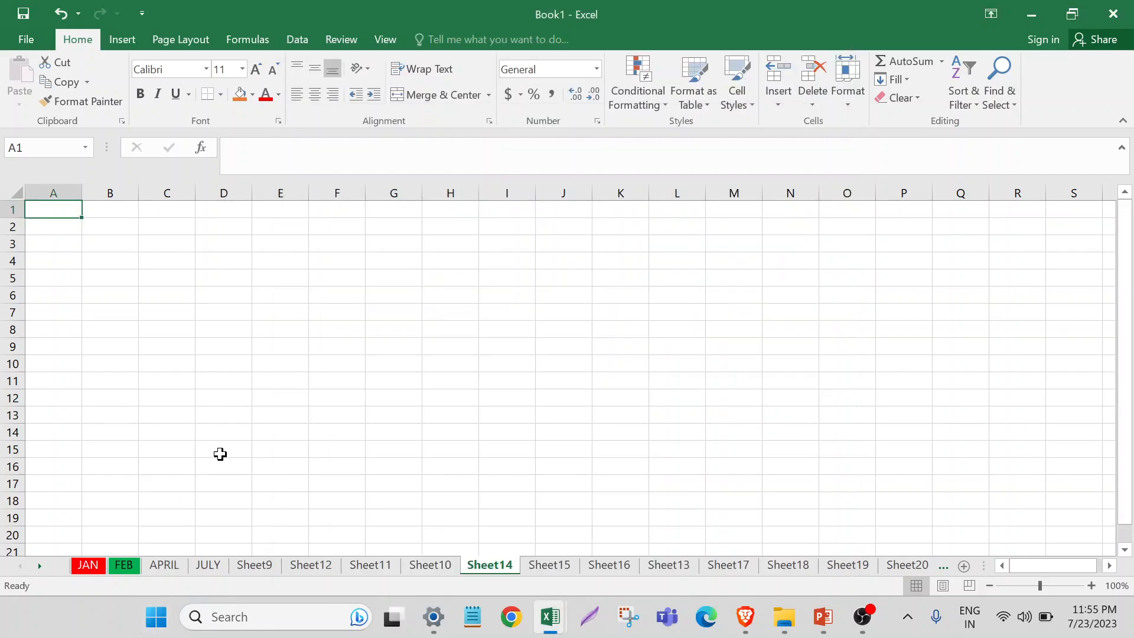
key("alt+Down")
key("Escape")
key("shift+Down")
key("shift+Up")
key("ctrl+Right")
key("ctrl+Left")
- Switch to the Book5 workbook containing the list of months and select cell E10
mouse_move(555, 614)
left_click(703, 534)
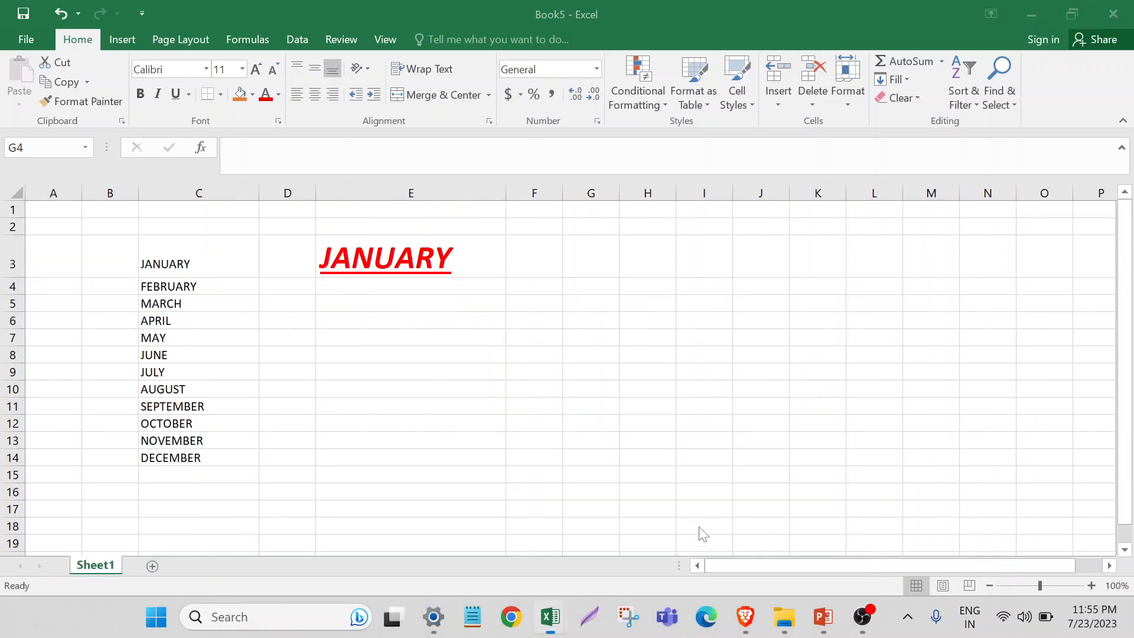
left_click(502, 390)
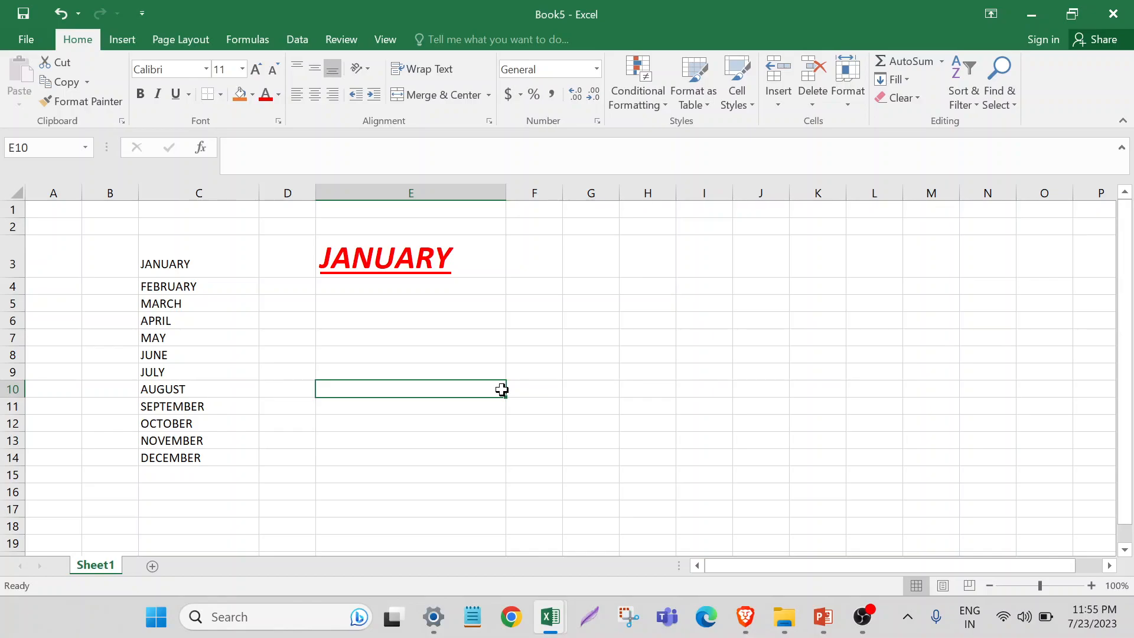
- Fill cells E7, E9 and E12 with orange, and select cell H9 away from them
left_click(383, 333)
left_click(242, 98)
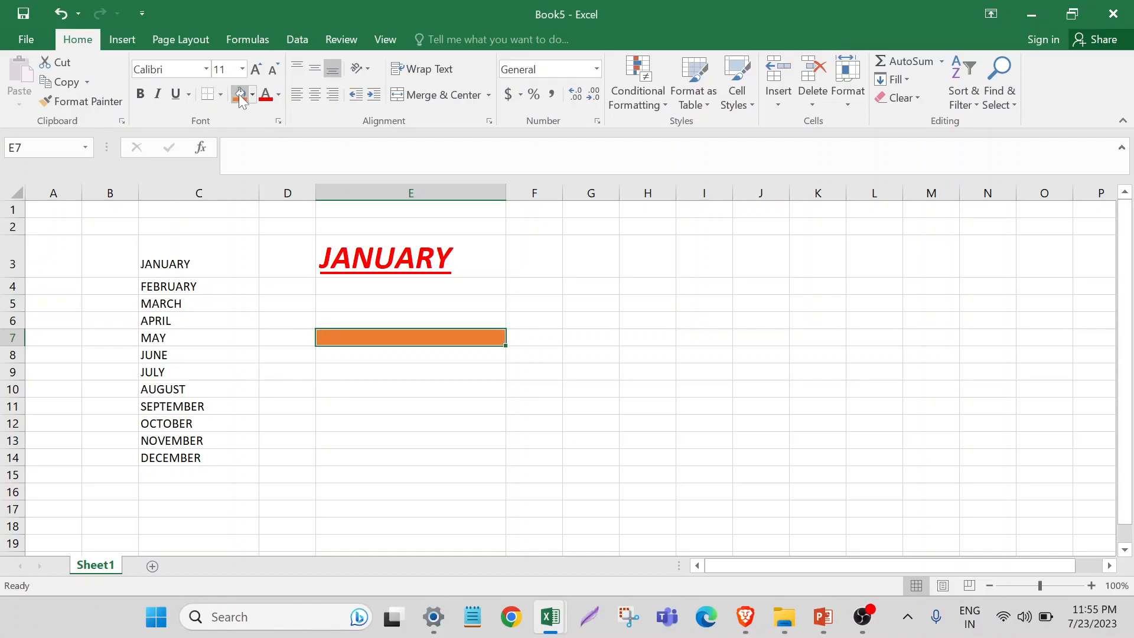
left_click(395, 367)
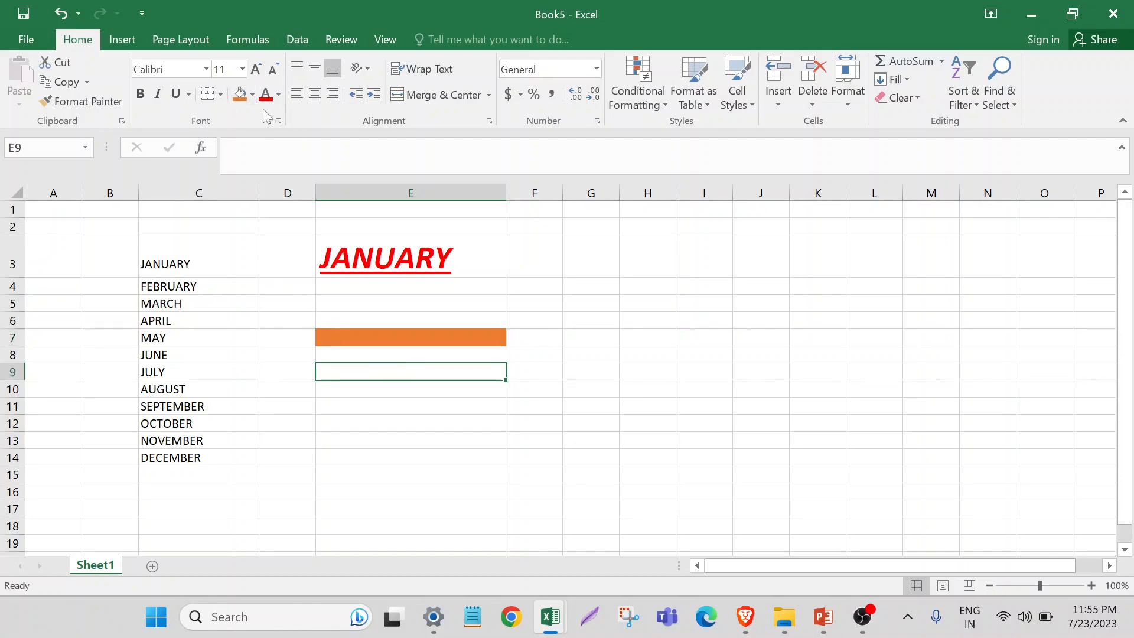
left_click(242, 98)
left_click(337, 425)
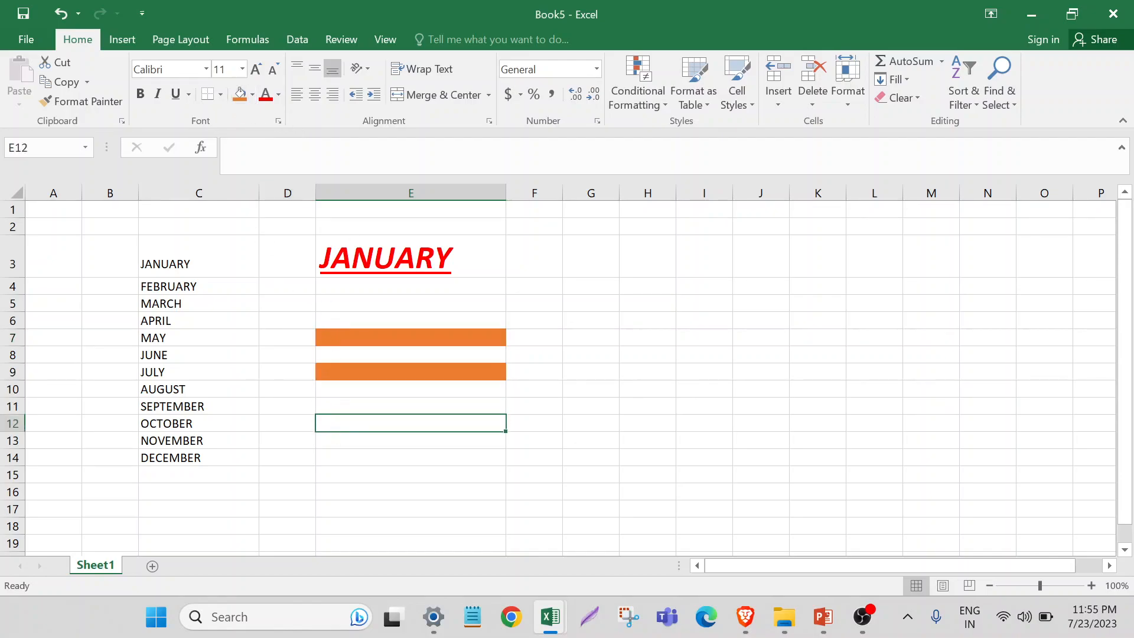
left_click(242, 97)
left_click(630, 372)
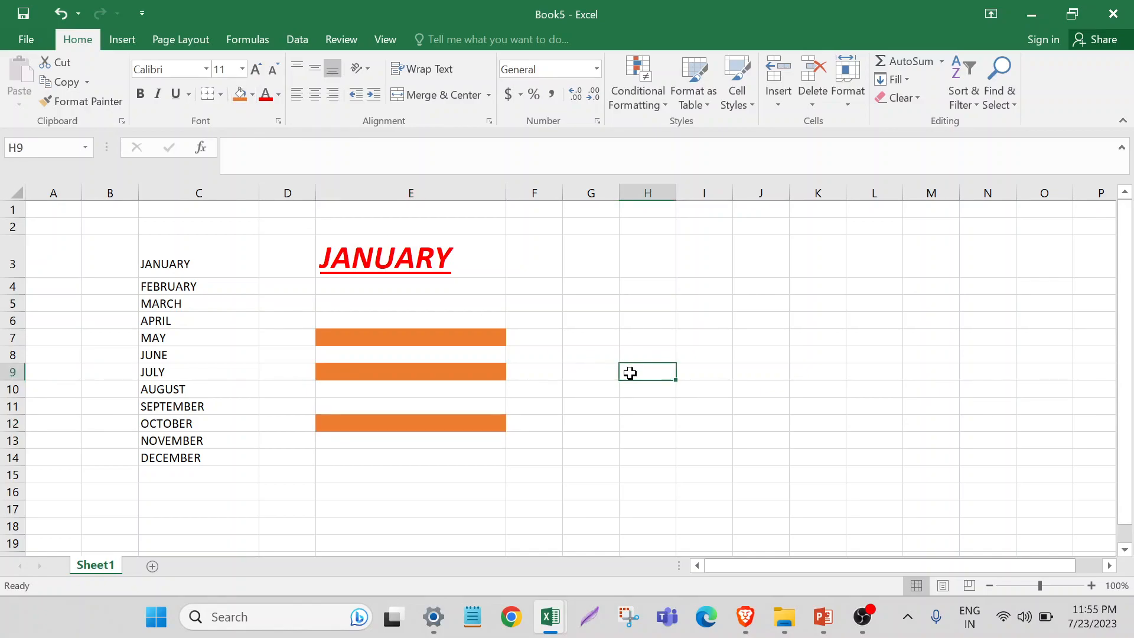
- Try center and left alignment on the months in column C, and finish with the whole column right-aligned
left_click(187, 188)
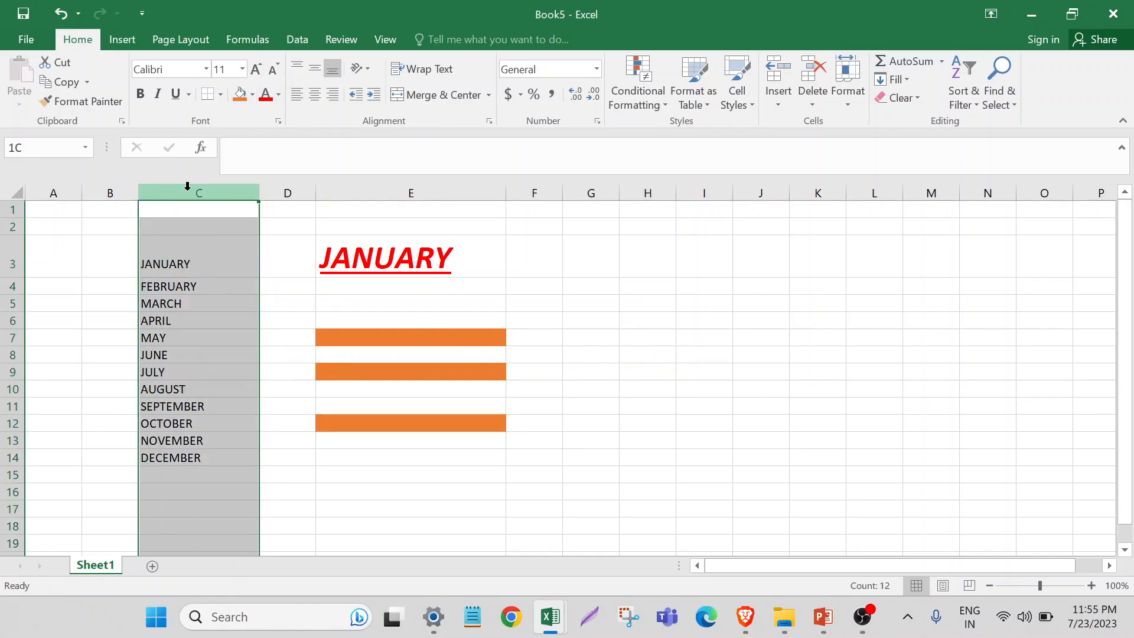
left_click(316, 93)
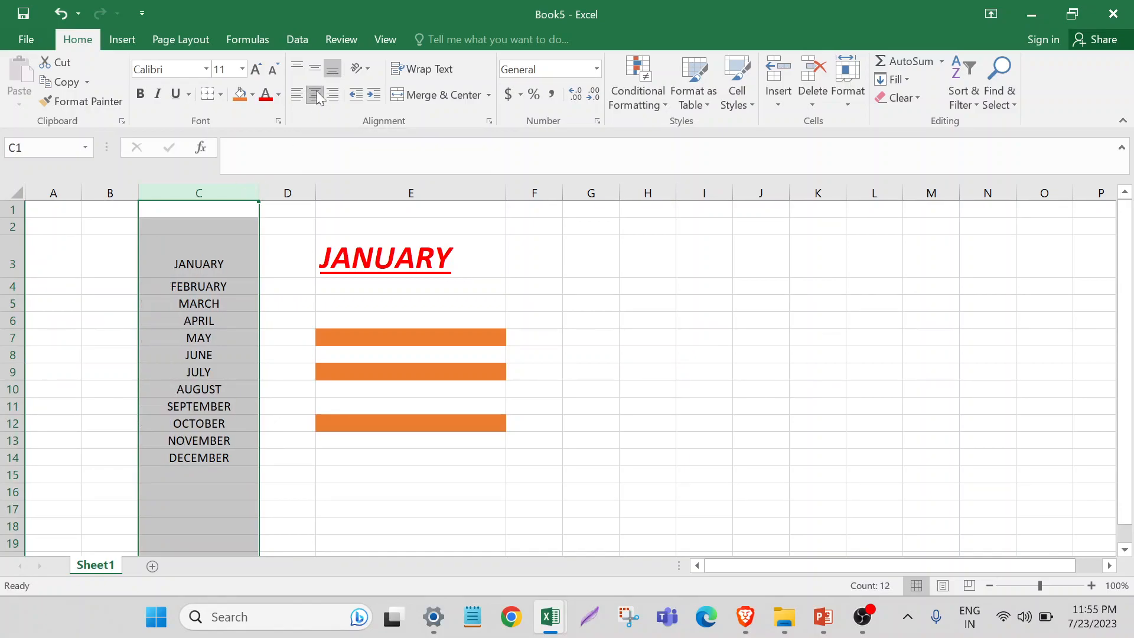
left_click(297, 95)
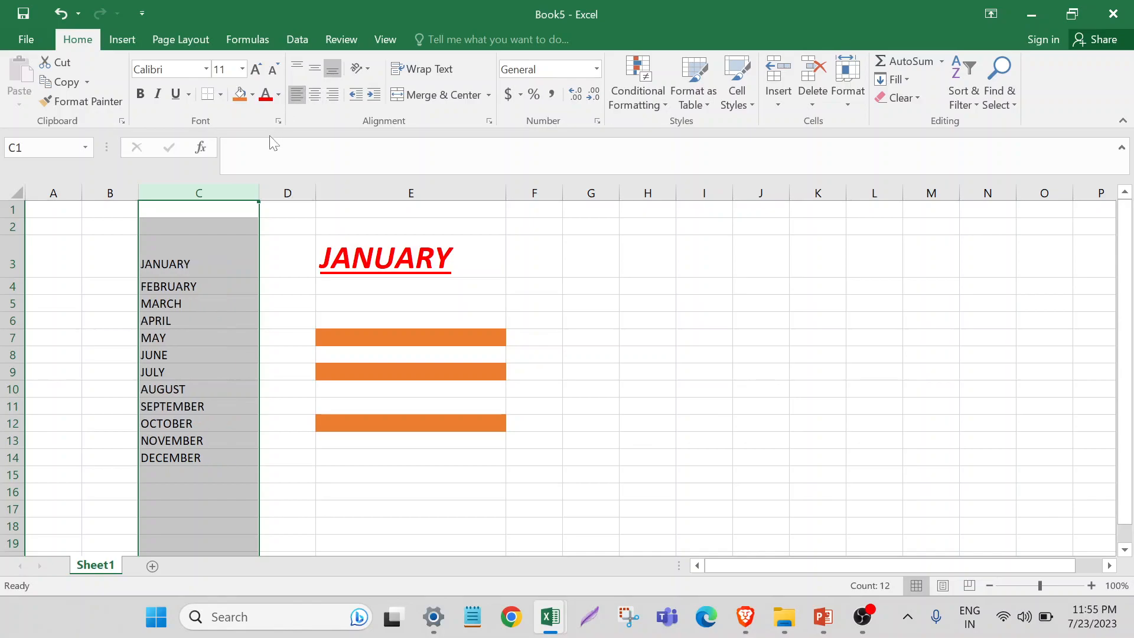
left_click(332, 95)
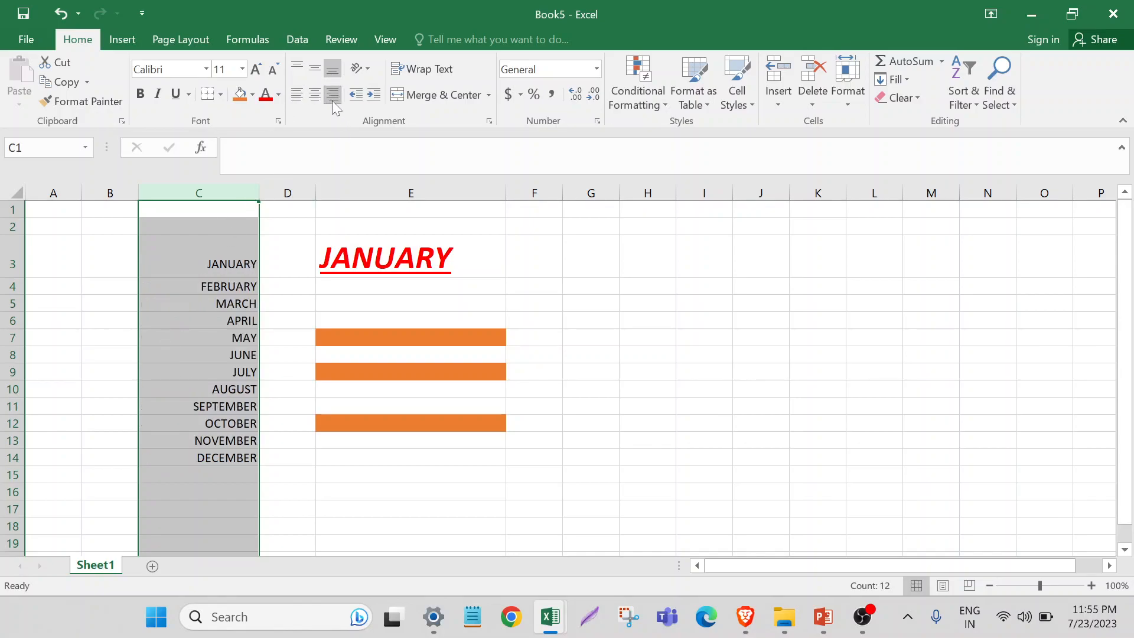
- Try top and middle vertical alignment on column C, and return it to bottom alignment
left_click(296, 65)
left_click(315, 67)
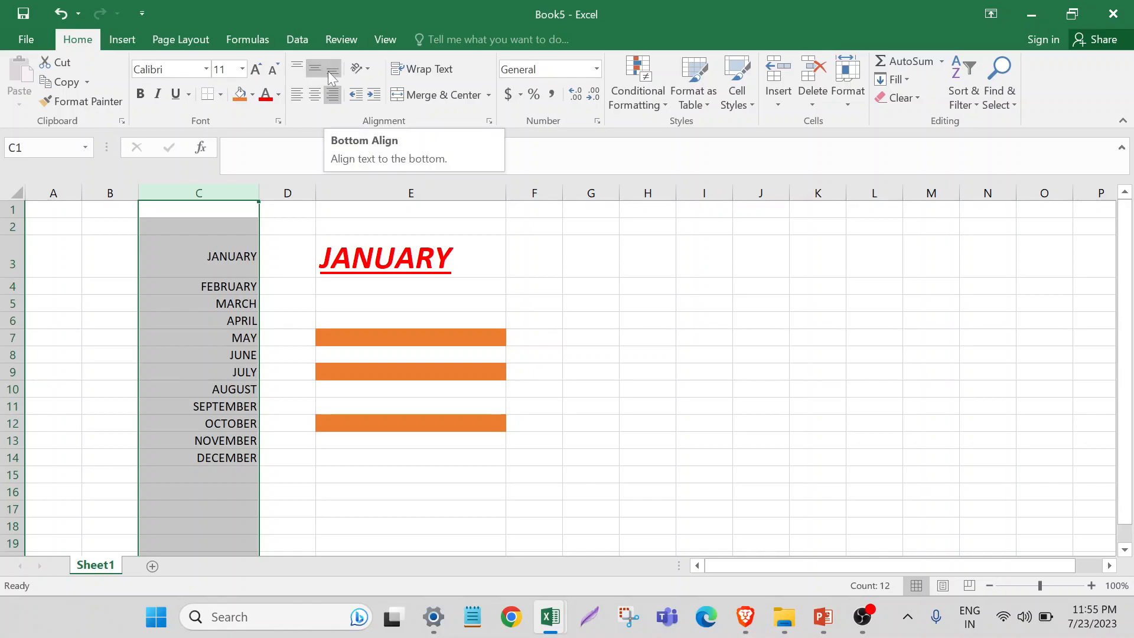
left_click(328, 71)
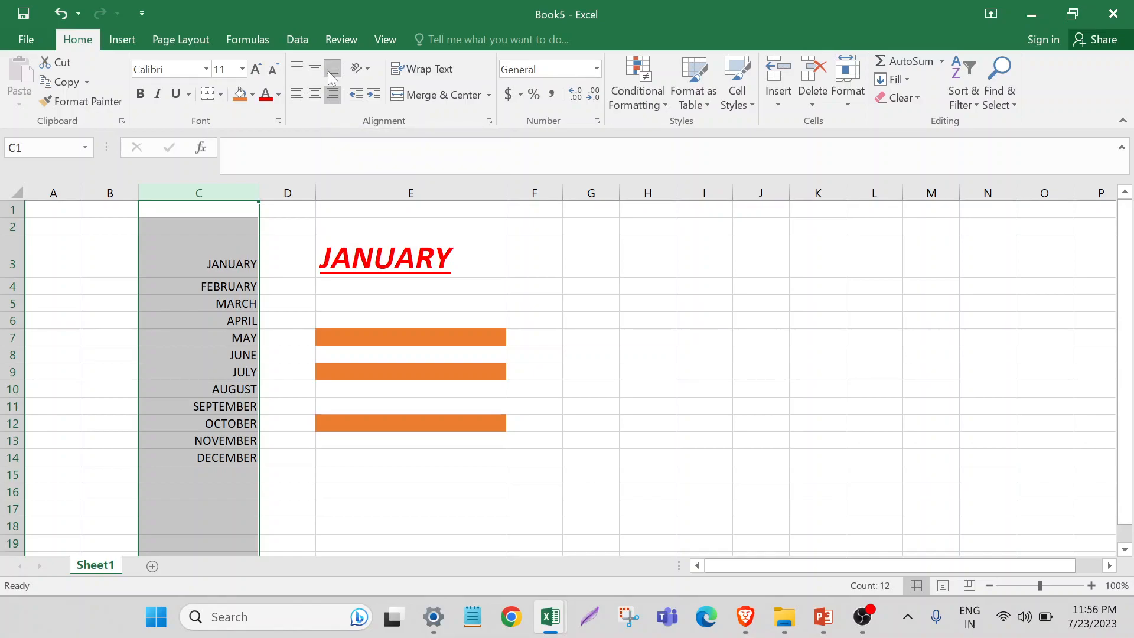